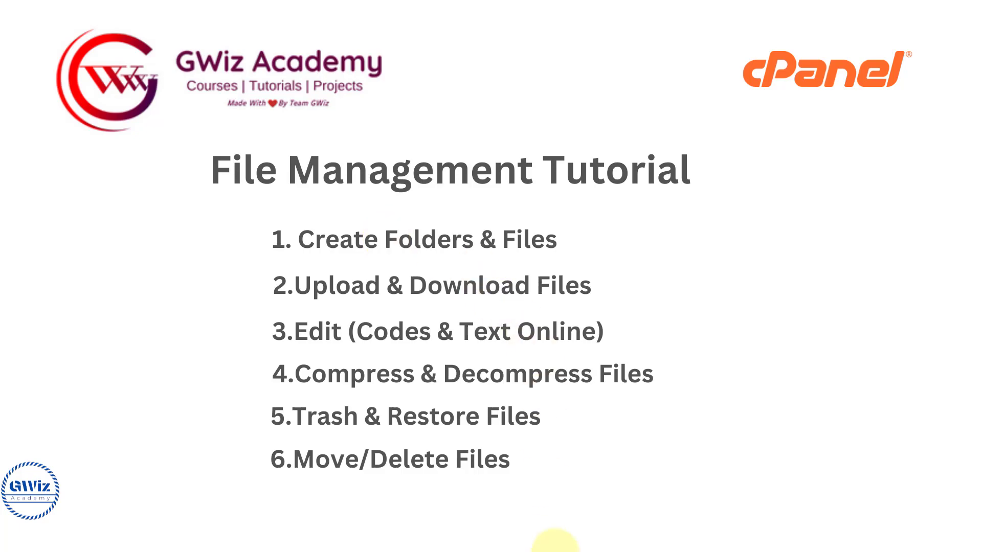
- Log in to cPanel with the prefilled credentials and look over the available tools
click(694, 537)
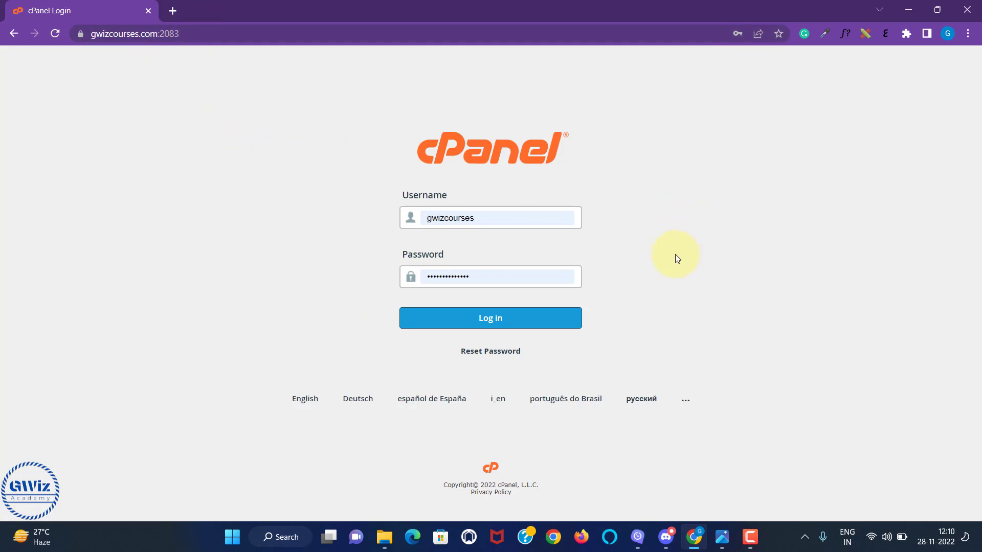
click(521, 323)
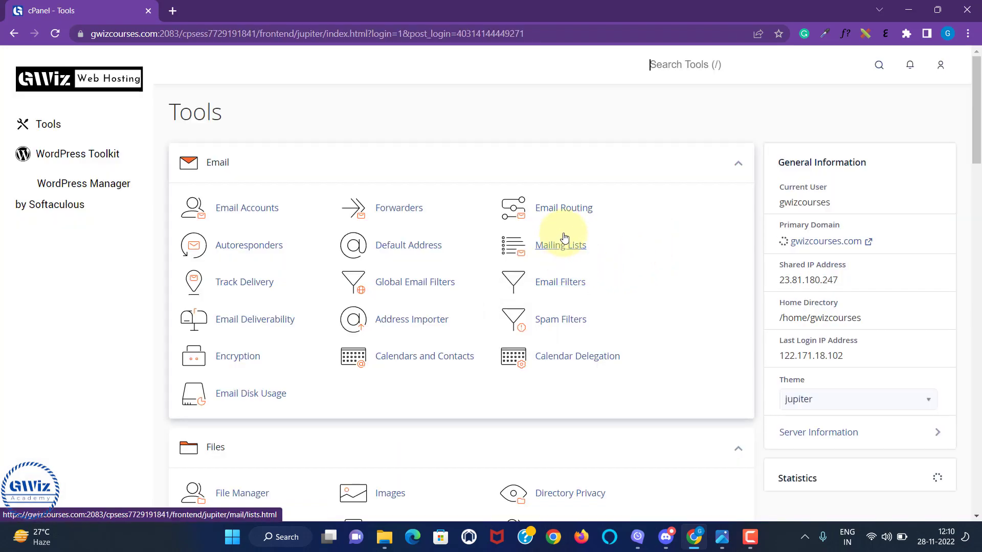
scroll(563, 230, down, 7)
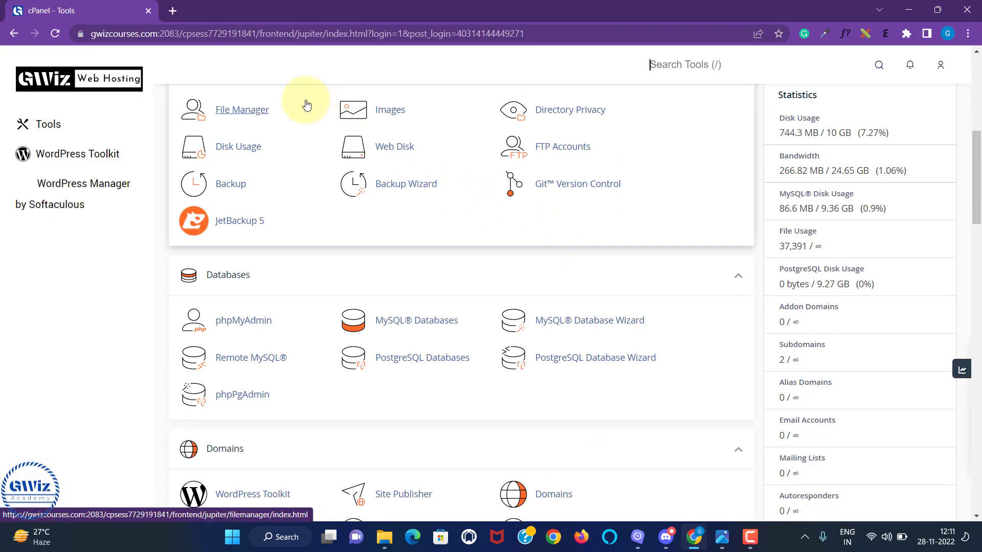
scroll(522, 303, up, 1)
scroll(523, 303, up, 6)
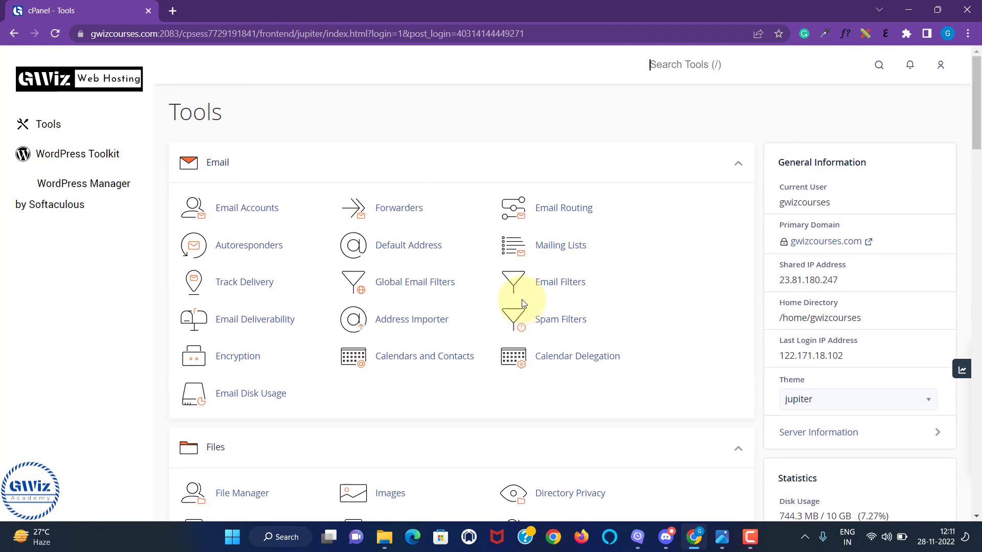
scroll(685, 311, down, 3)
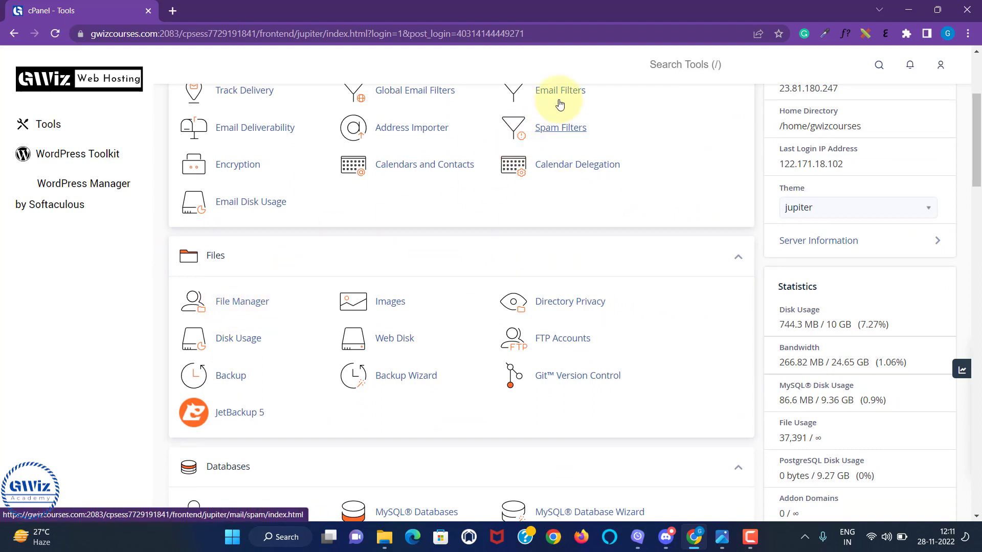
- Search the tools for "file" and open File Manager from the Files section
click(666, 65)
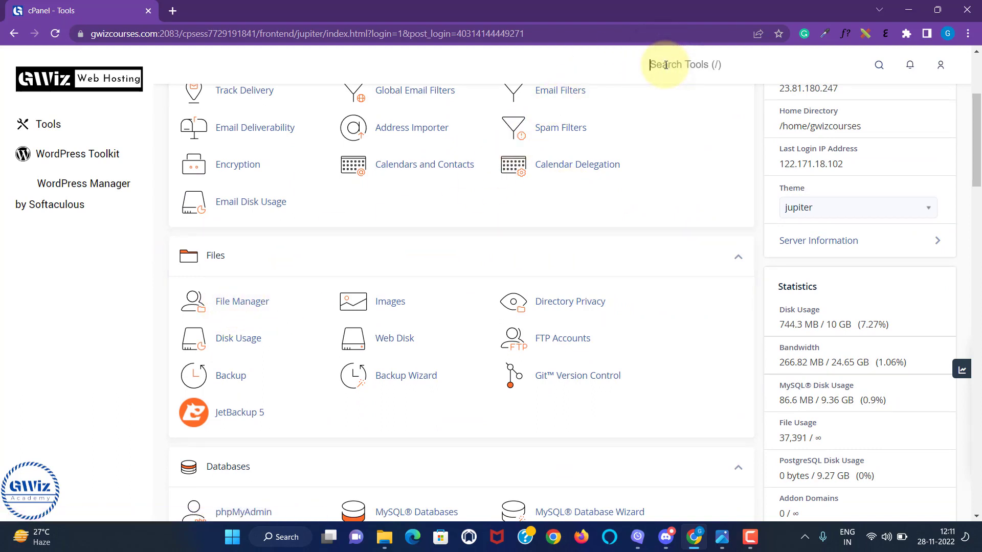
text(file)
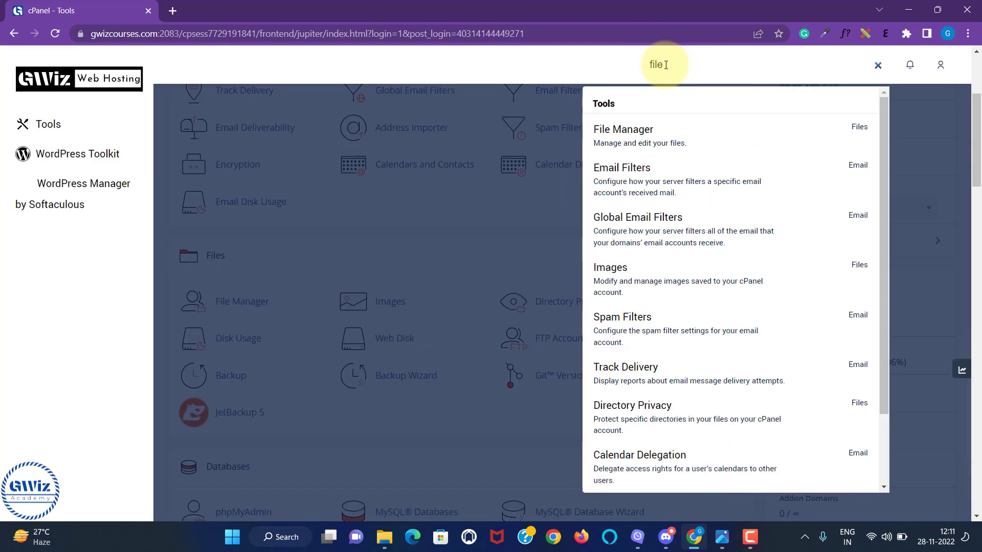
click(541, 217)
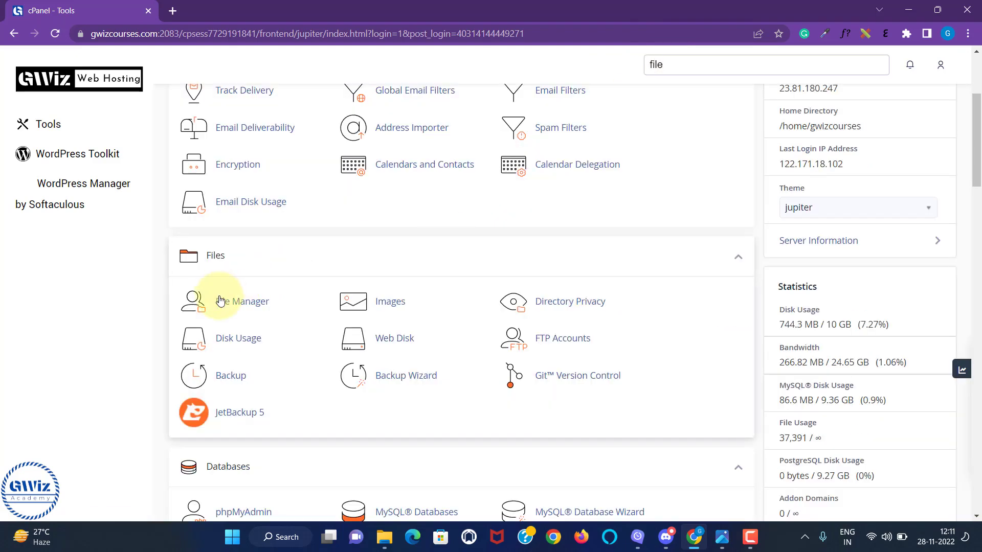
click(249, 307)
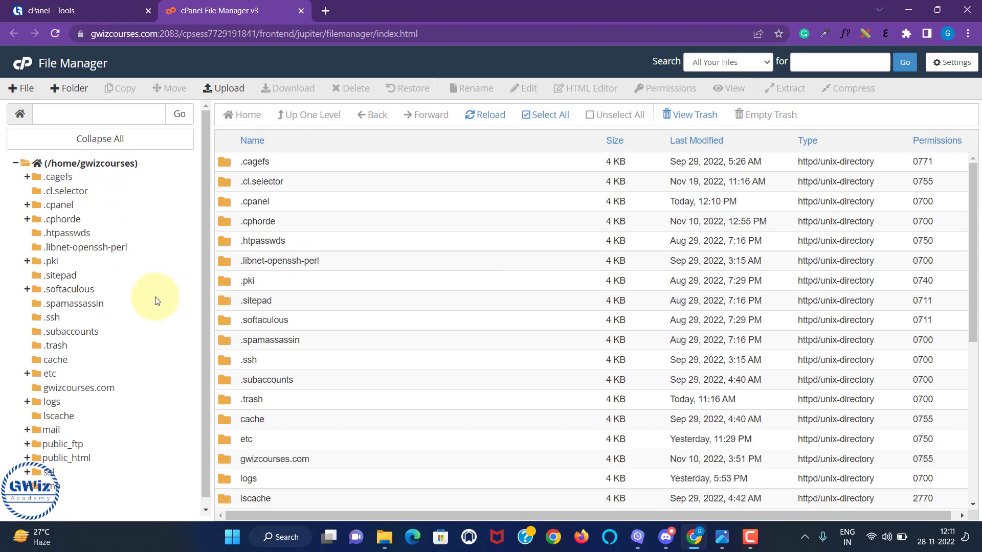
- Open the public_html folder and look through its files and subfolders
scroll(153, 297, down, 1)
click(81, 449)
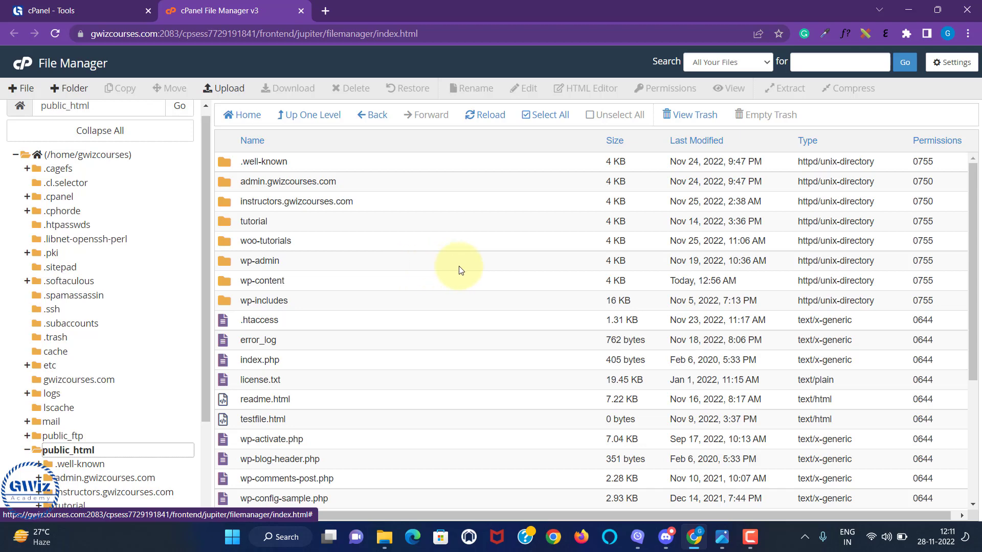
scroll(534, 268, down, 2)
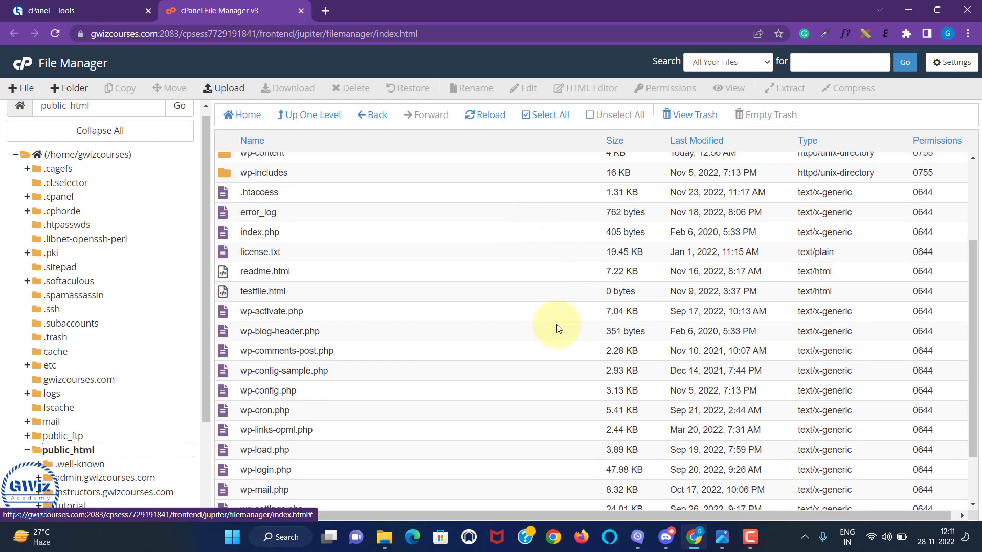
scroll(557, 325, up, 2)
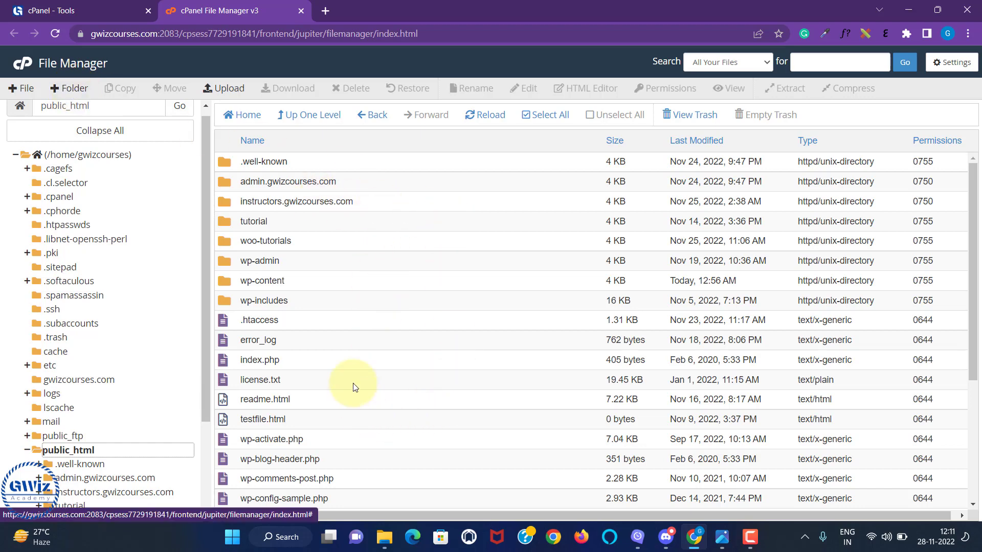
- Create a new folder named Filemanagertutorial inside public_html
click(66, 93)
text(Filemanaertutorial)
drag(362, 259, 449, 257)
click(450, 258)
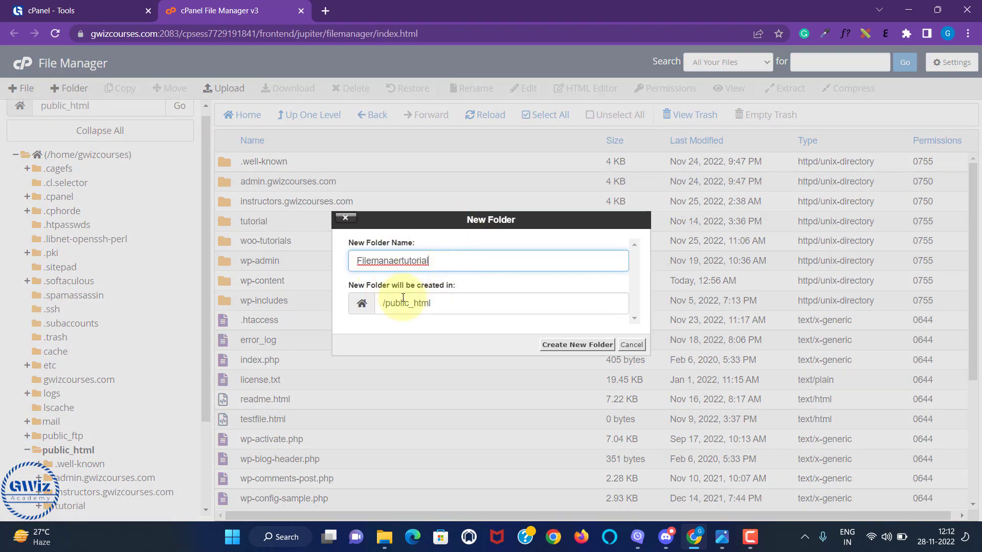
click(393, 261)
text(g)
key(End)
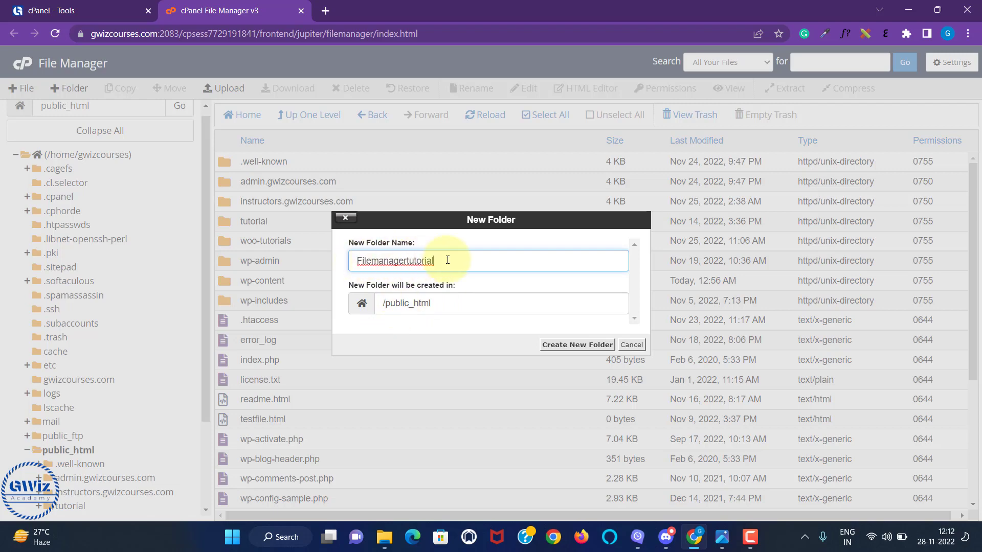
key(Return)
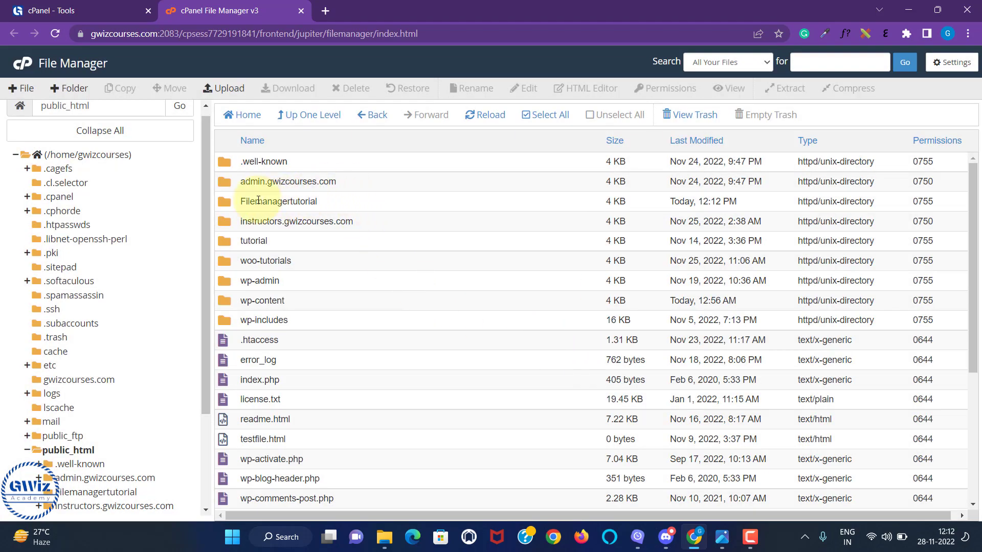
- Open the Filemanagertutorial folder and create a new file in it named testingmanager.html
double_click(341, 205)
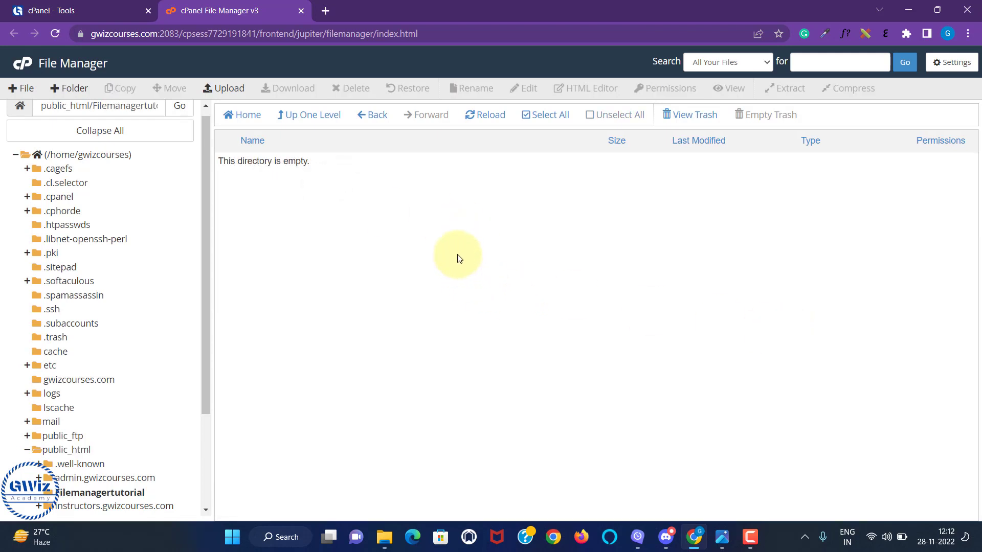
click(19, 89)
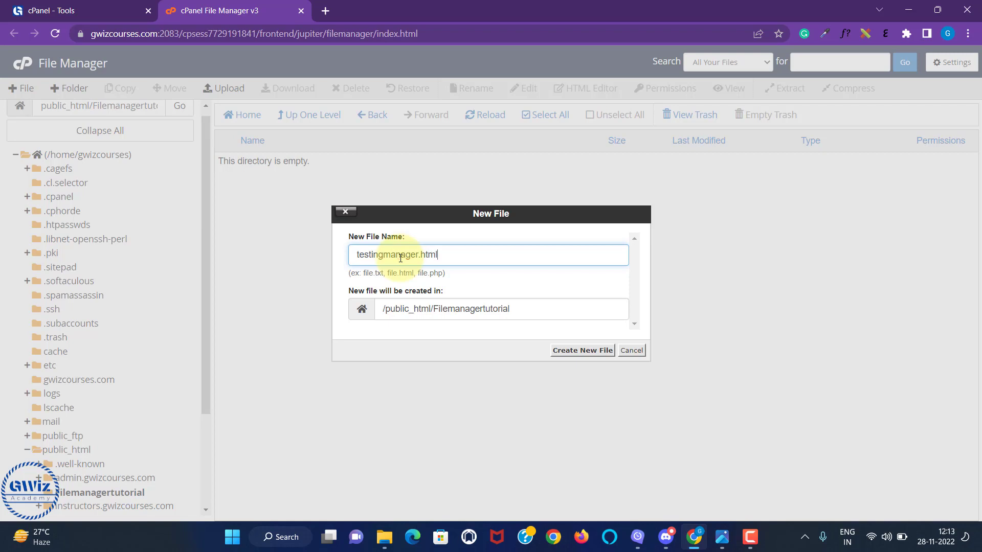
click(583, 350)
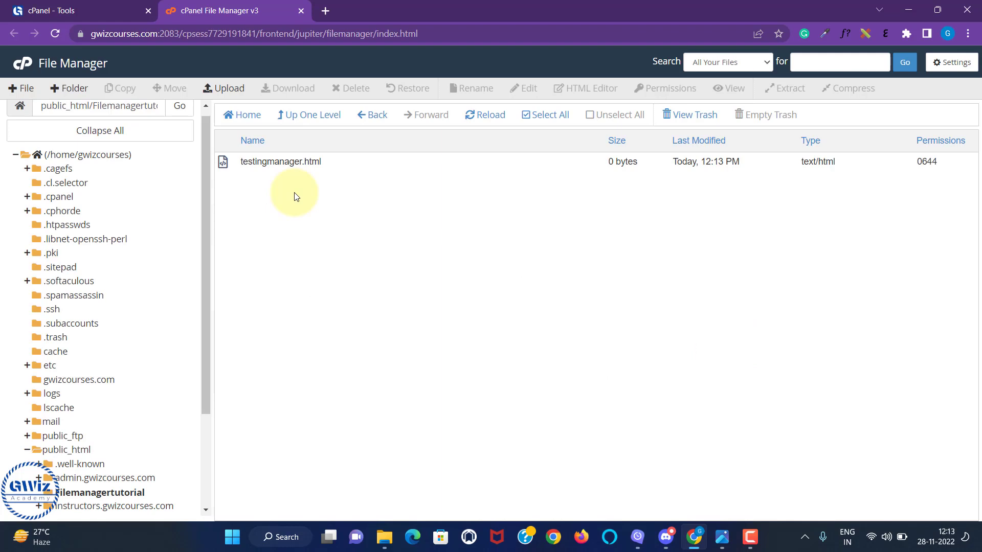
- Upload HTML doubts.txt from the Desktop into the Filemanagertutorial folder and return to the file list
click(211, 89)
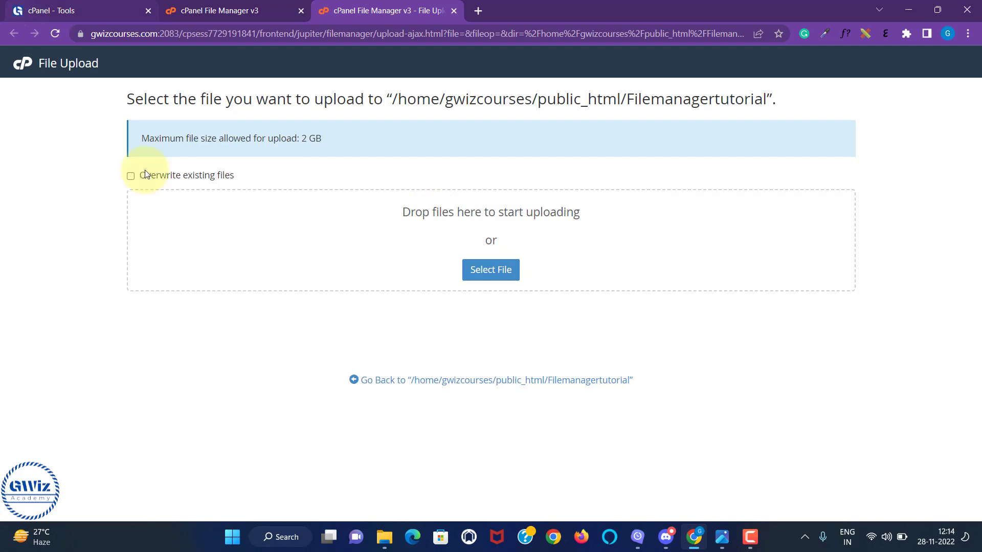
key(ctrl+w)
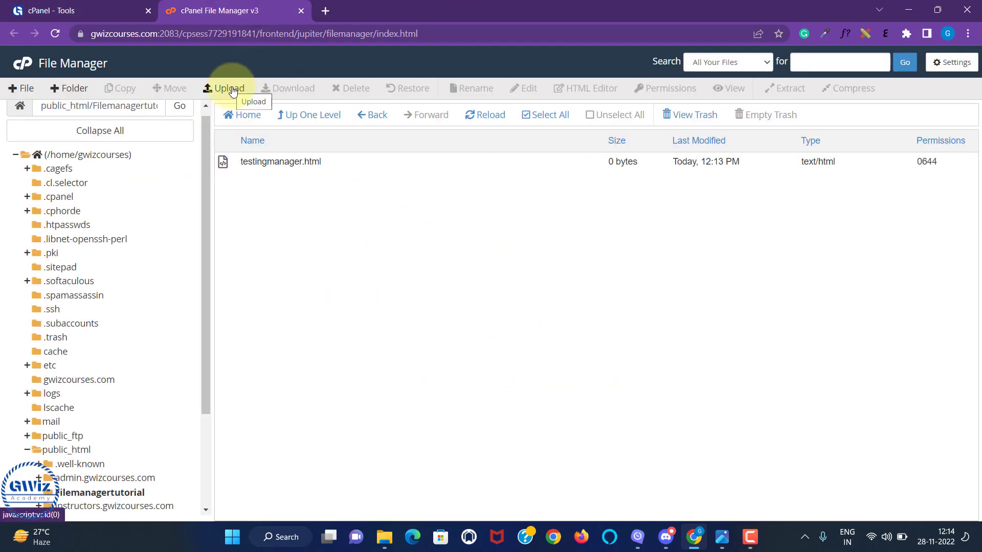
click(233, 90)
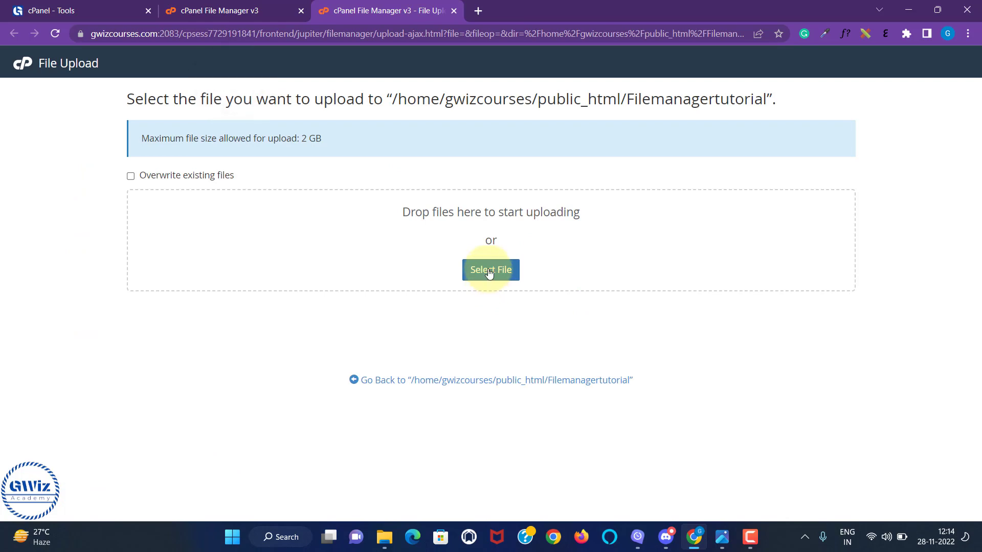
click(489, 272)
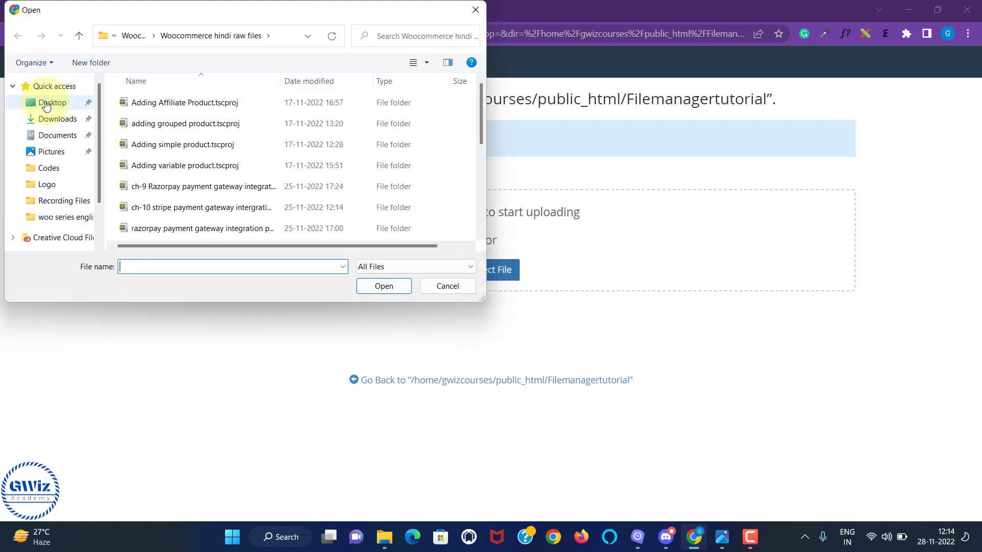
click(46, 103)
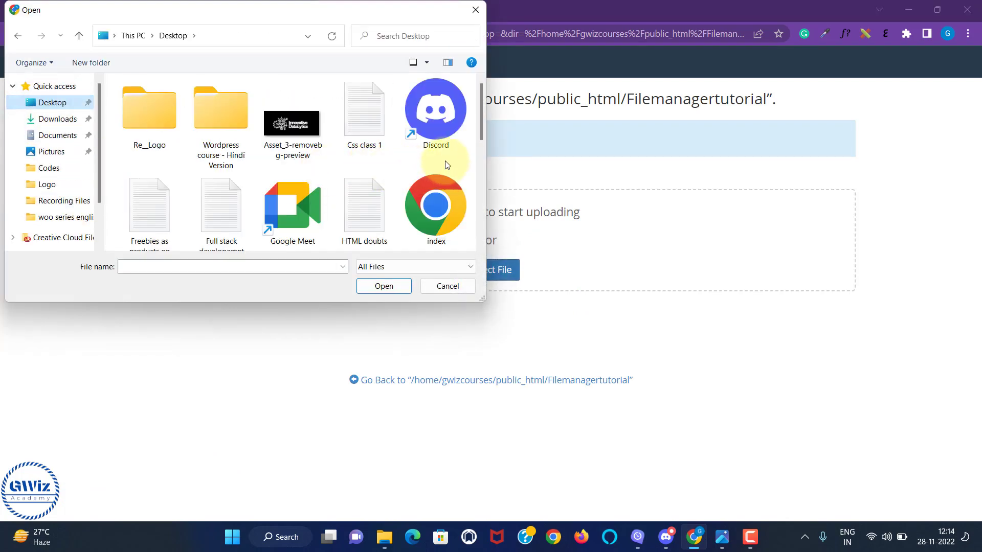
click(360, 201)
click(373, 288)
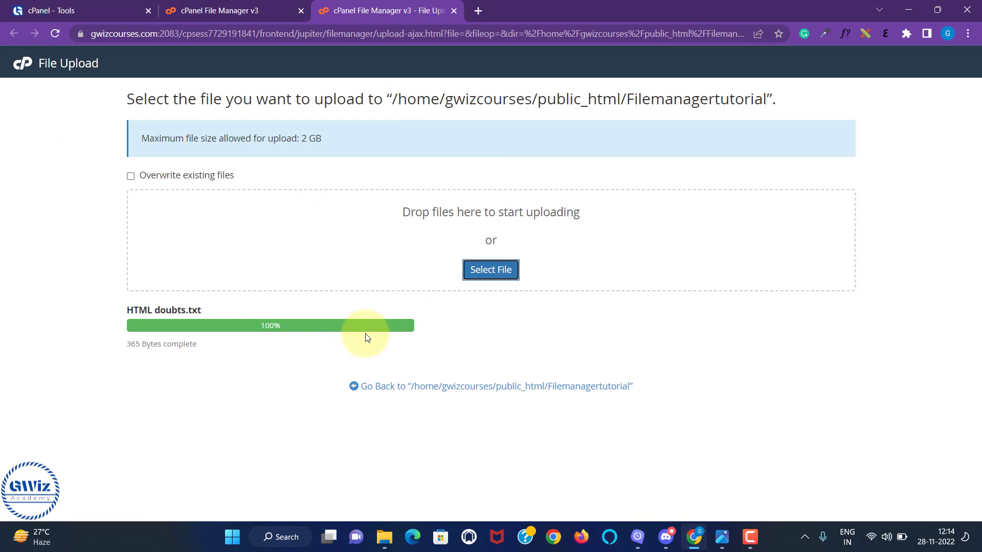
click(431, 386)
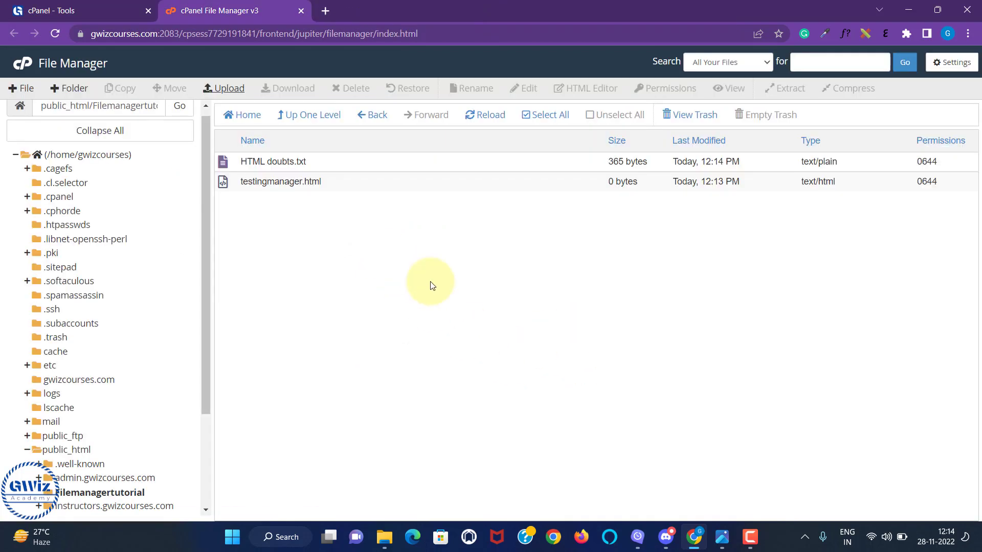
- Download testingmanager.html and save it to the Desktop under the name testingmanager
click(351, 183)
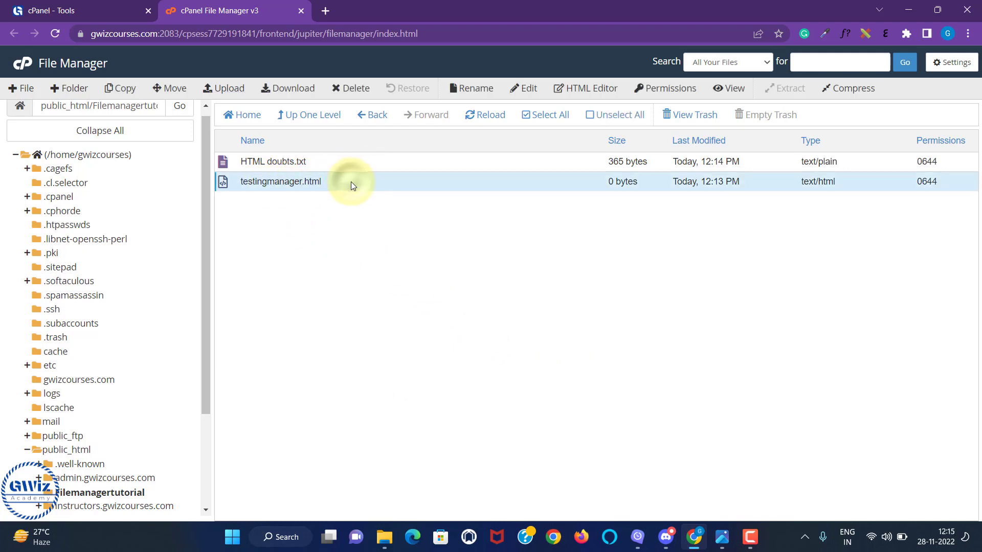
click(282, 91)
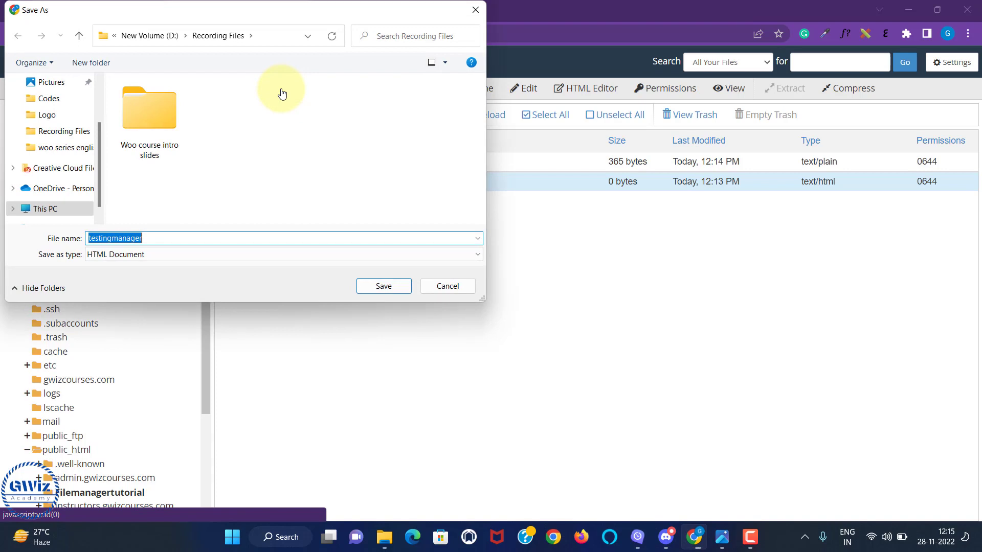
scroll(54, 164, up, 3)
click(51, 102)
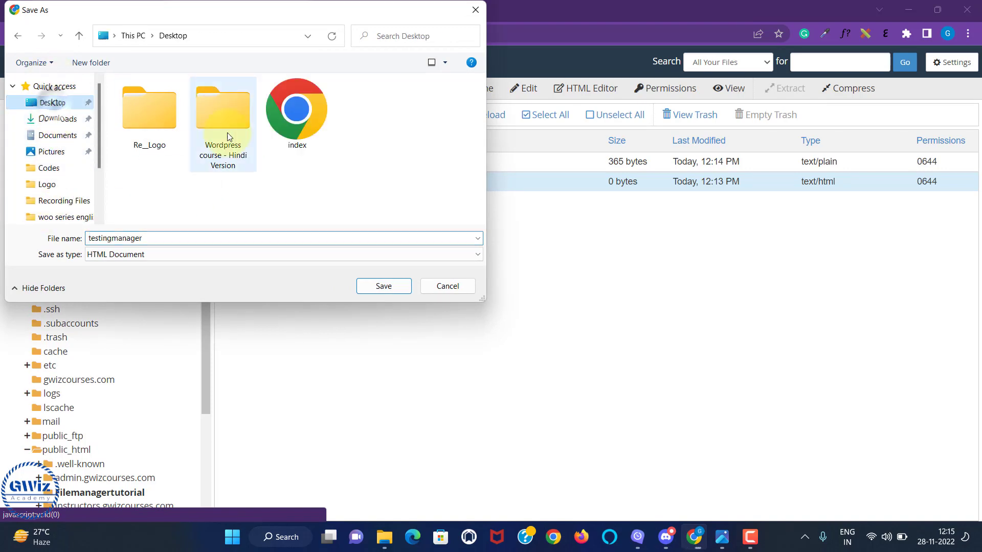
click(379, 287)
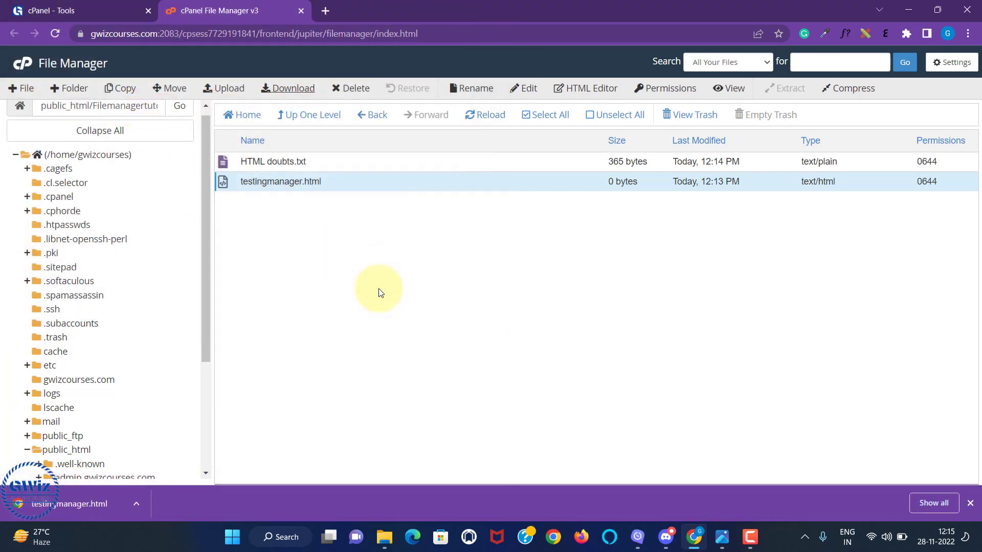
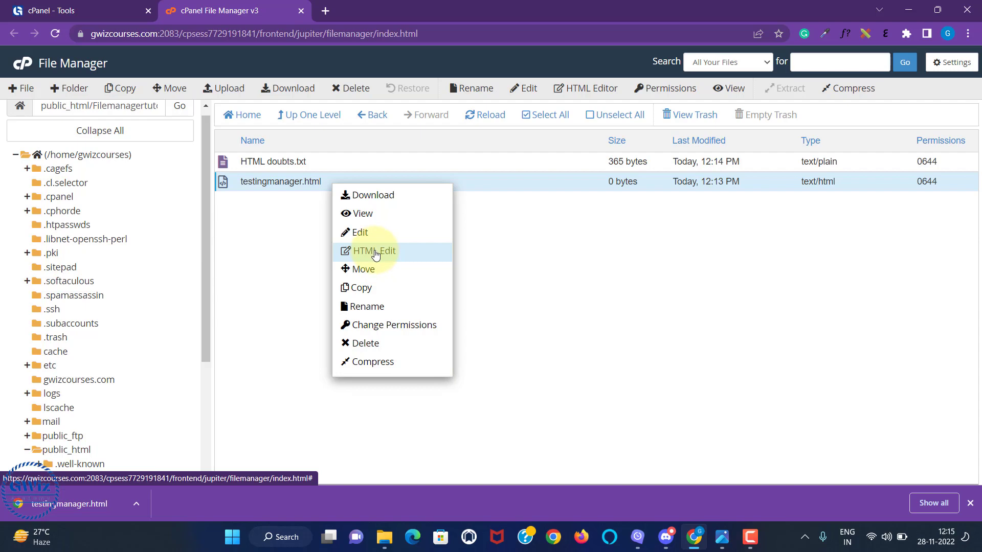
- Try writing "<Doctype" in testingmanager.html with the HTML Editor, clear the text, and return to the file list
click(375, 252)
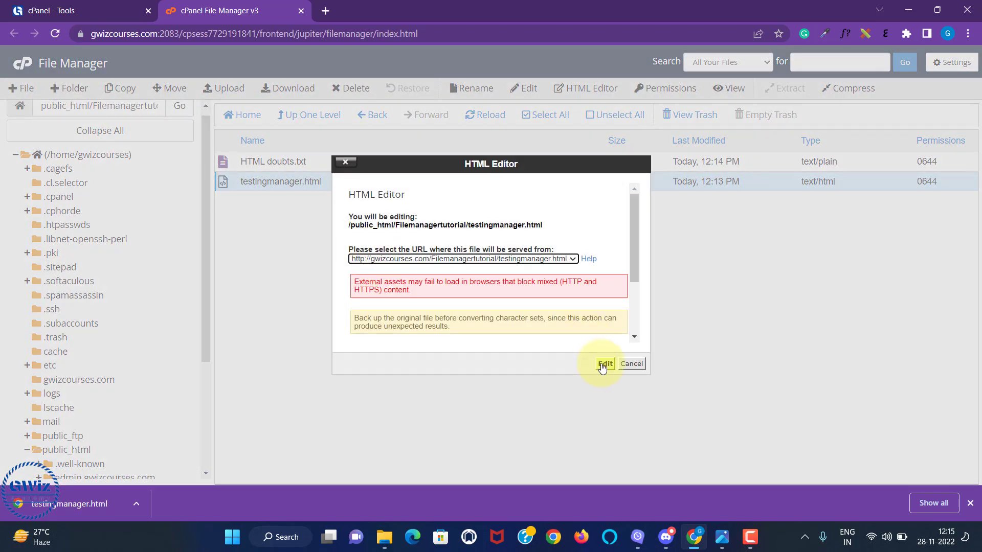
click(605, 364)
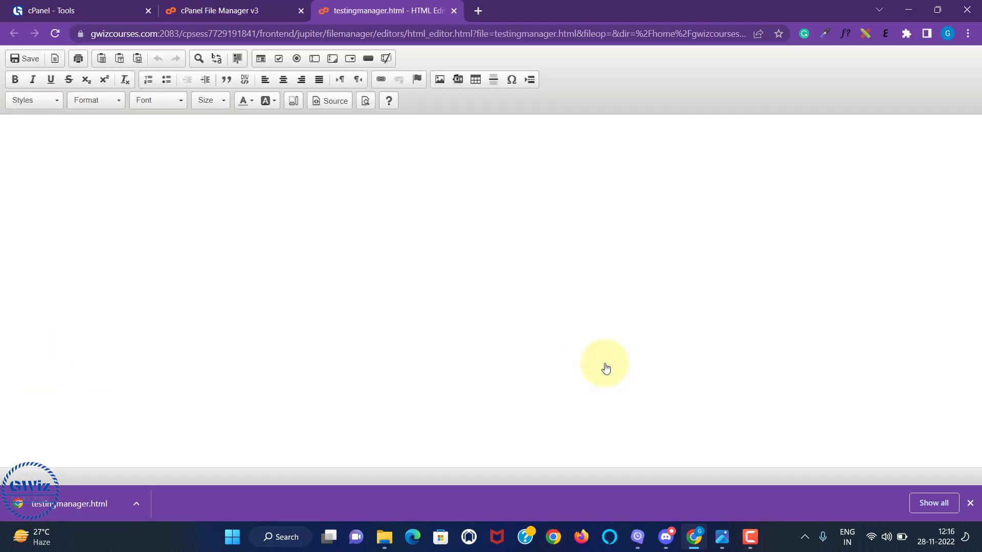
click(10, 130)
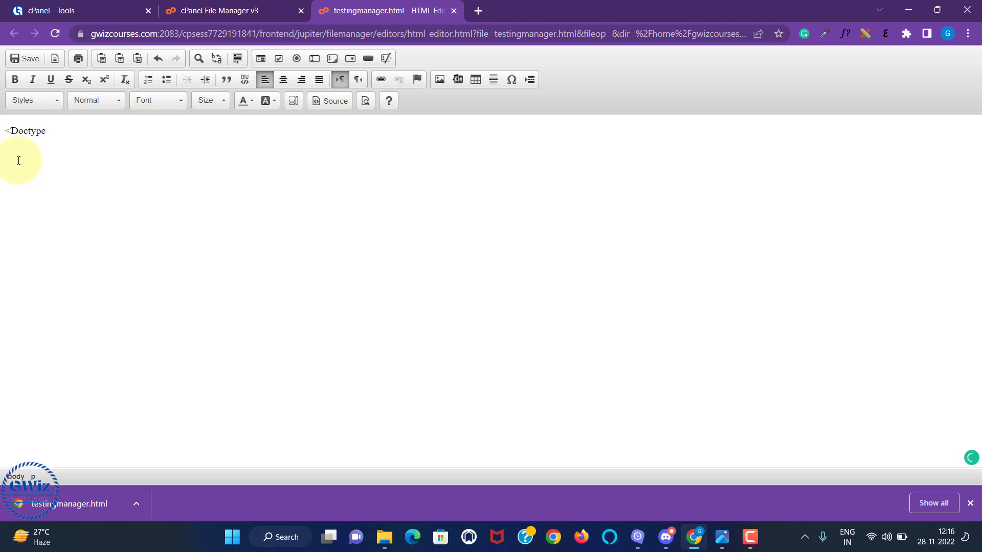
key(ctrl+a)
key(BackSpace)
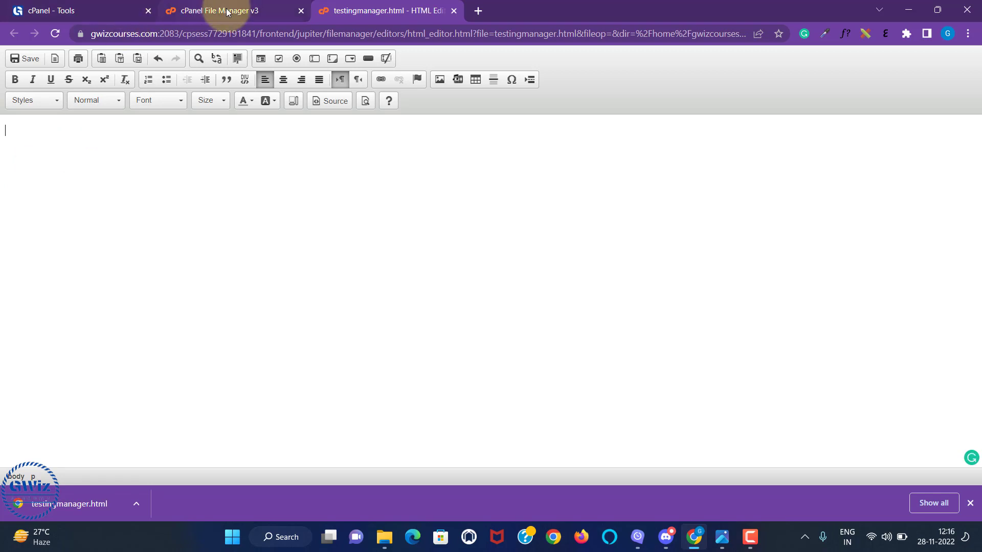
click(211, 11)
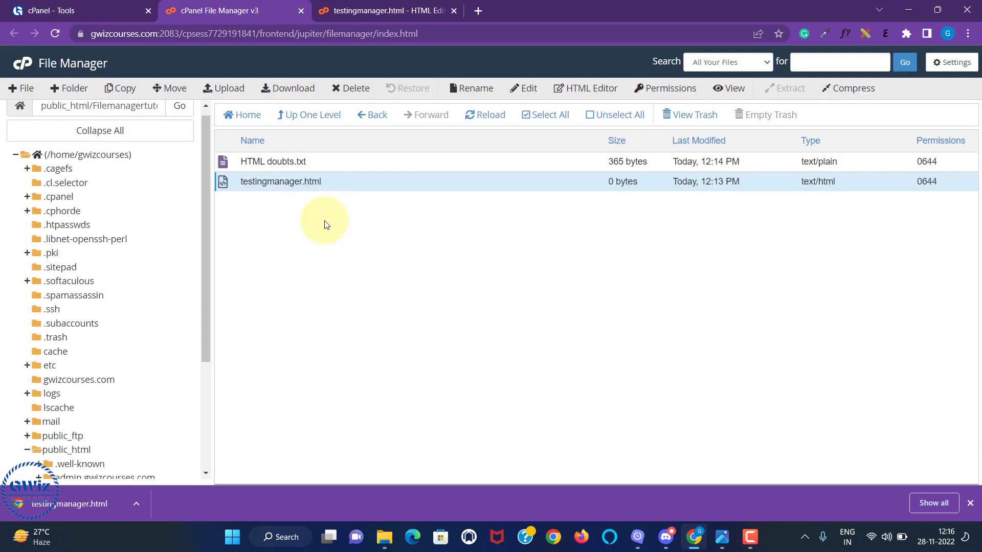
- Upload Register.html from the My HTML Codes > Codes folder into the Filemanagertutorial folder and return to the file list
click(224, 88)
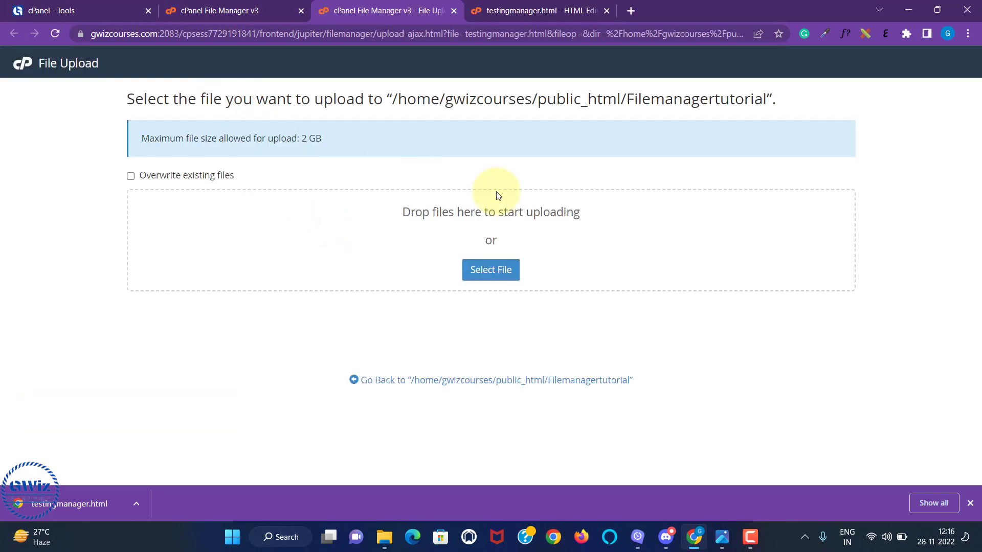
click(489, 270)
click(150, 189)
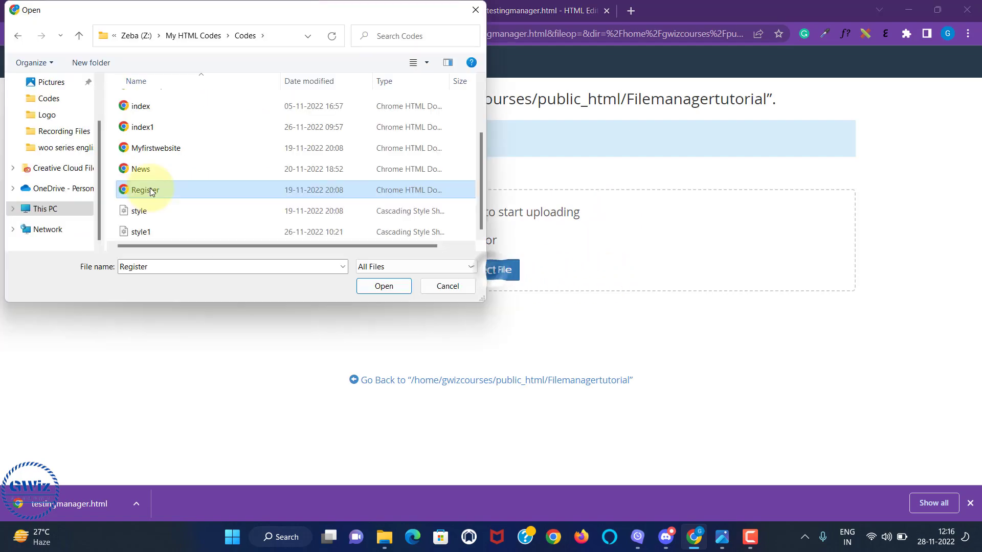
click(378, 286)
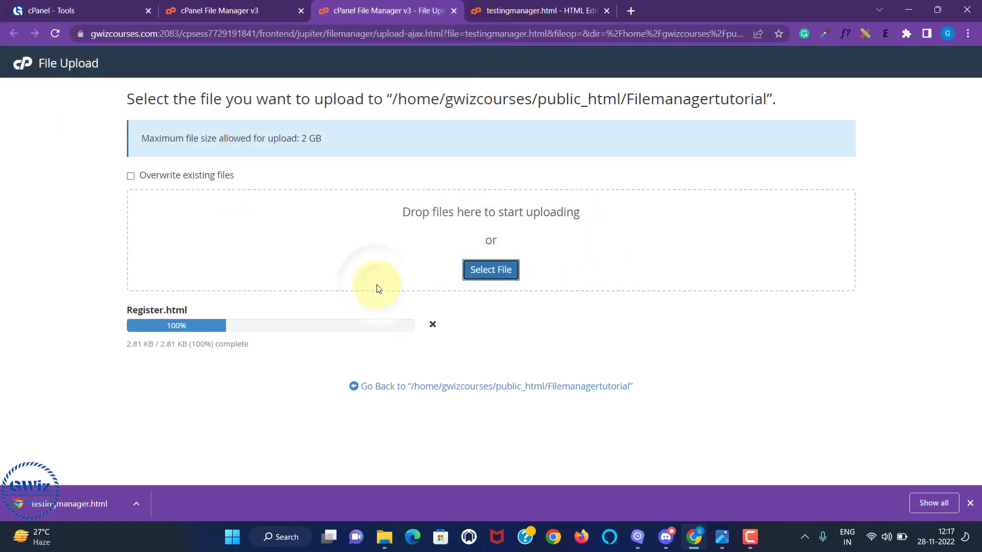
key(ctrl+w)
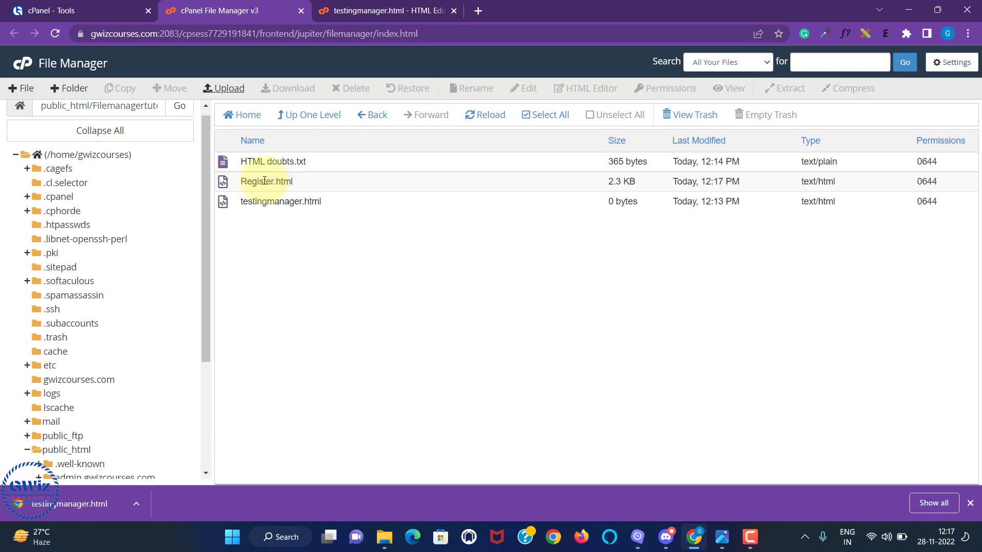
- Open Register.html from the Filemanagertutorial folder in the HTML Editor and switch to its source code
click(311, 182)
right_click(312, 182)
click(356, 252)
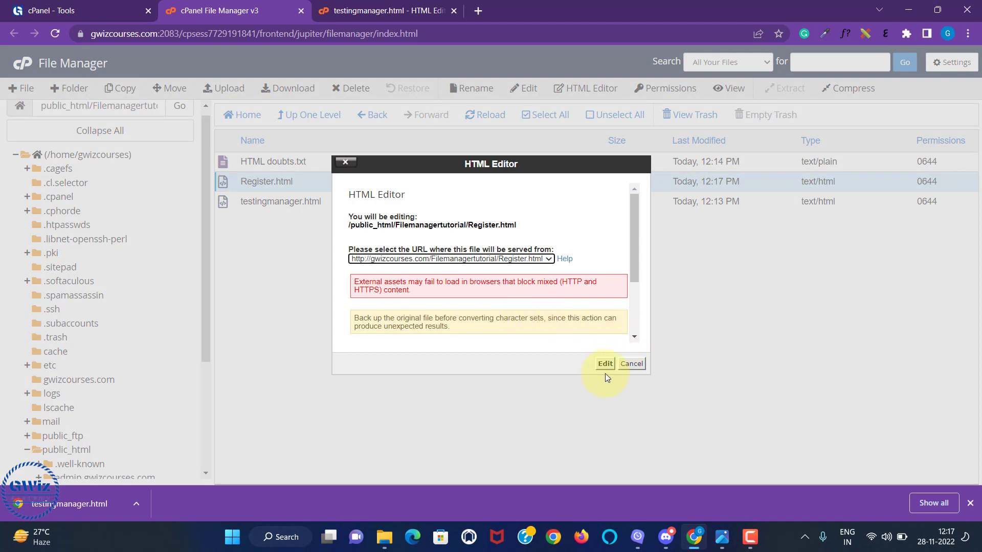
click(605, 364)
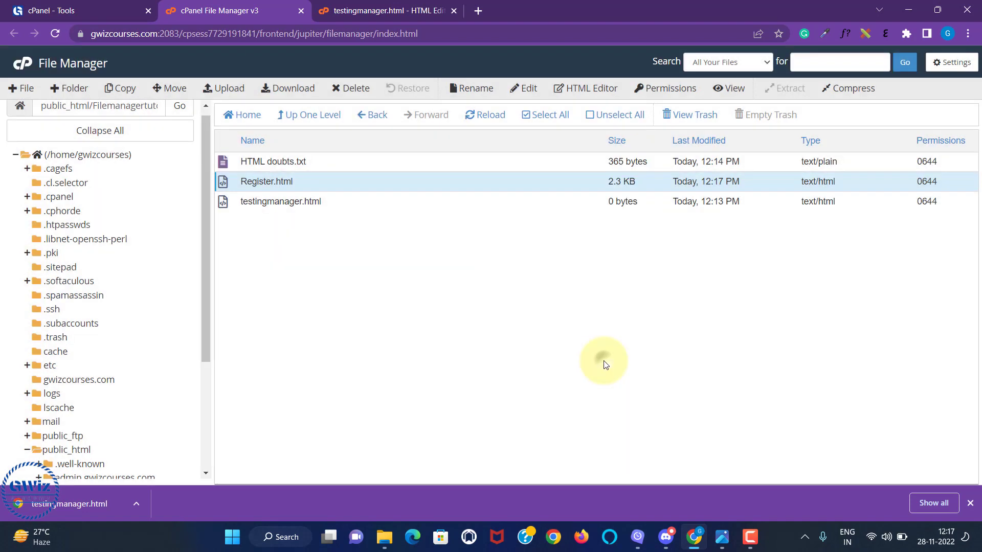
click(332, 103)
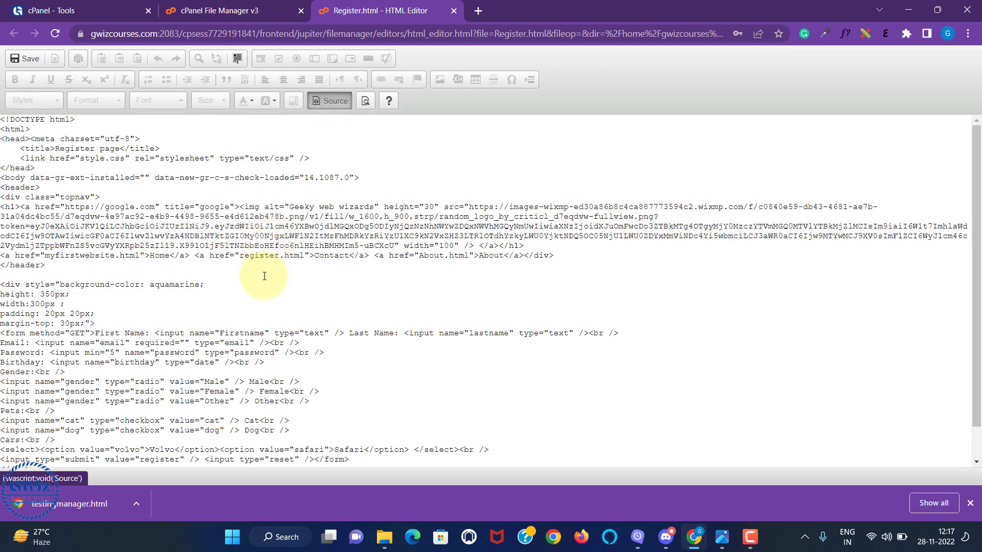
- Look through the source code of Register.html, save the file and return to the file list
scroll(258, 292, down, 1)
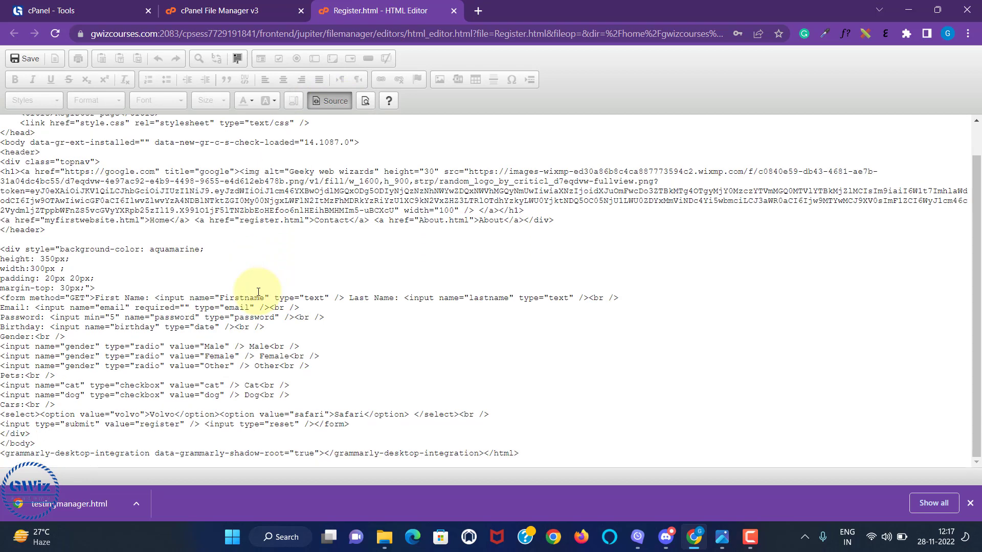
drag(62, 442, 6, 326)
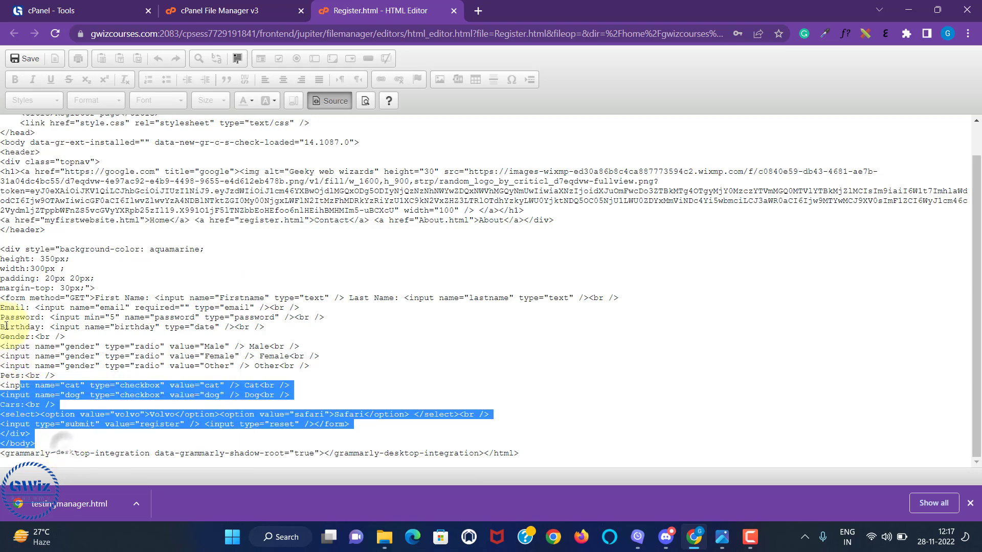
drag(95, 278, 5, 172)
click(120, 278)
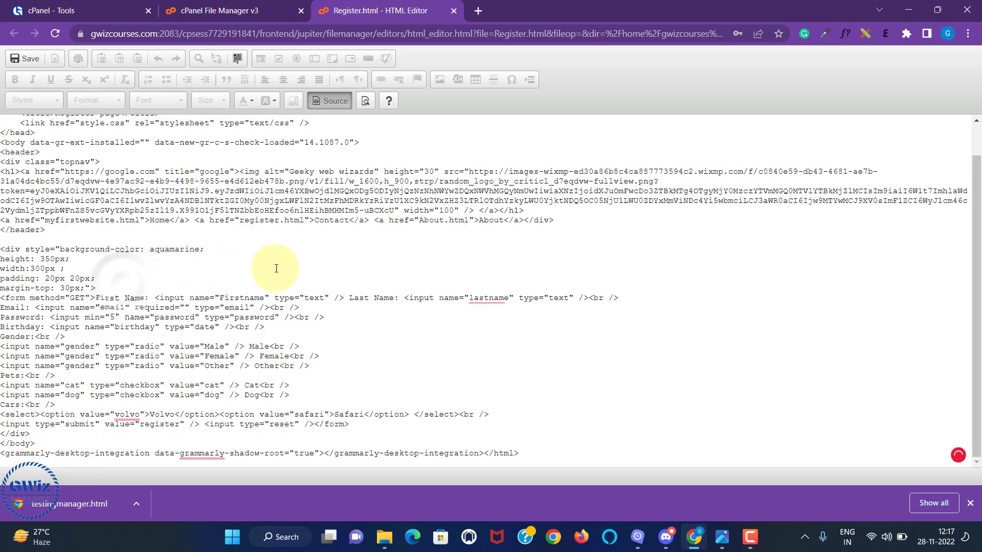
click(524, 454)
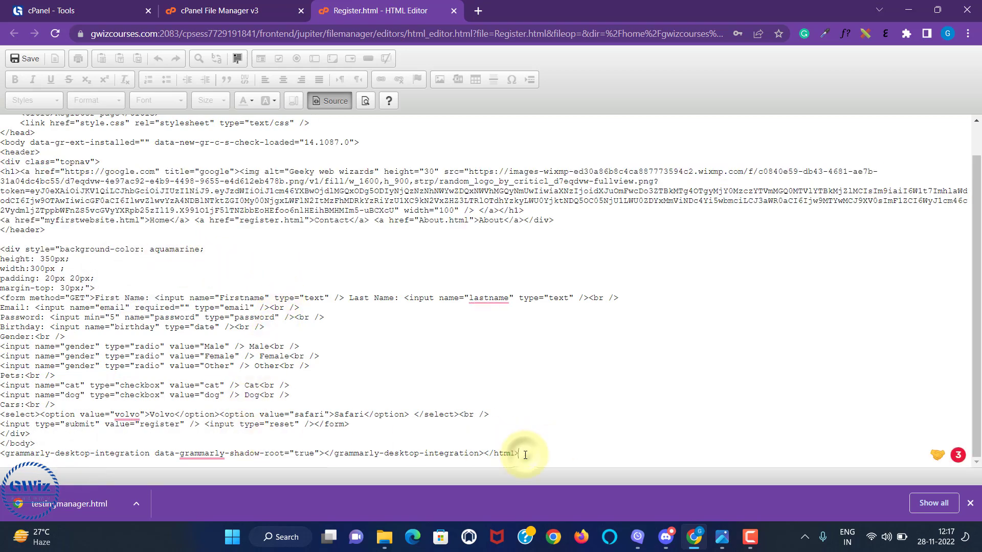
key(BackSpace)
click(28, 58)
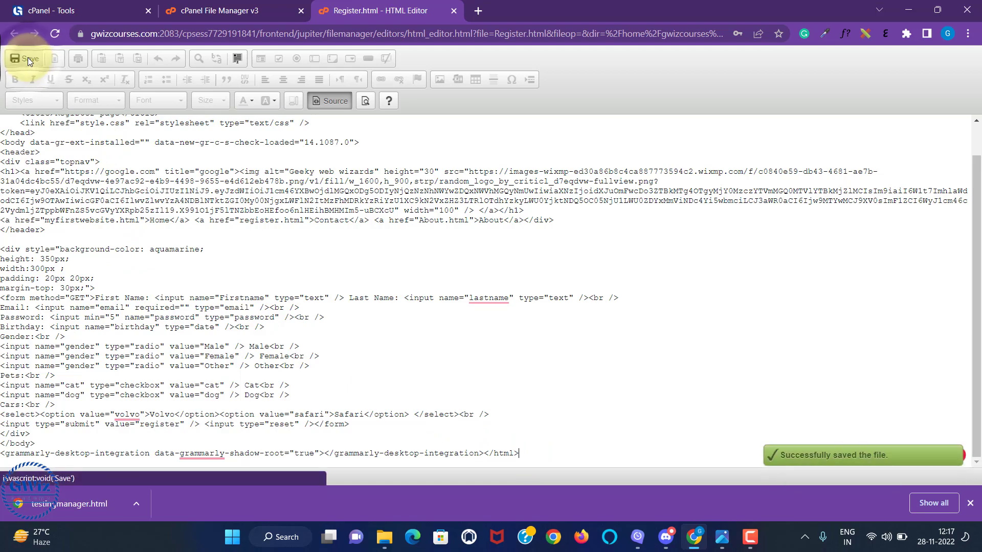
click(224, 10)
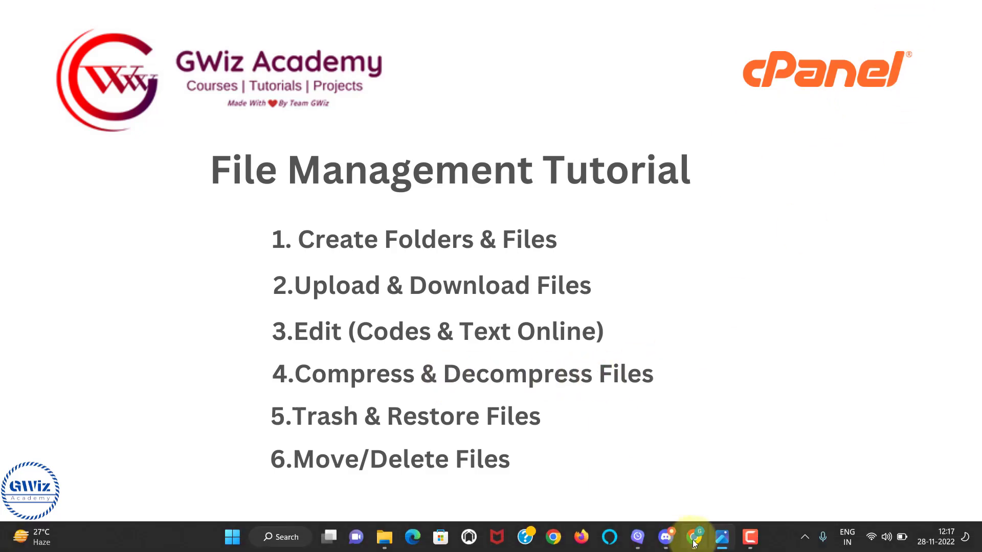
- Compress Register.html into a Zip Archive at /public_html/Filemanagertutorial/Register.html.zip and close the compression results
click(694, 537)
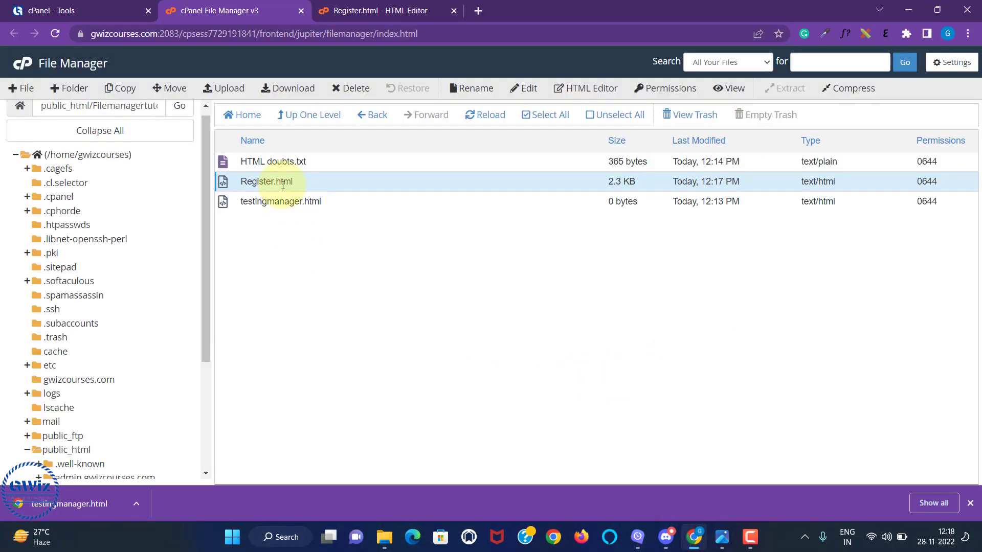
right_click(316, 182)
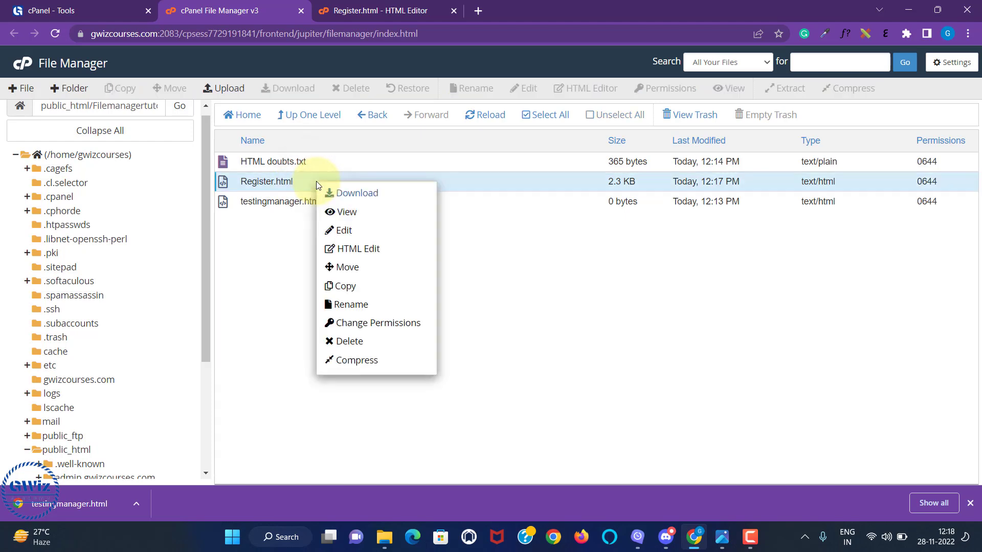
click(356, 361)
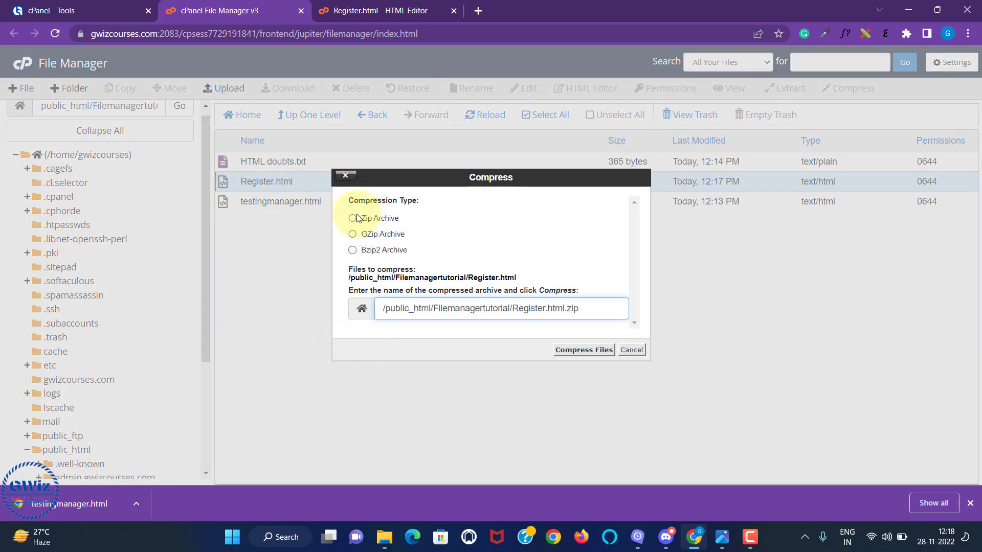
click(352, 218)
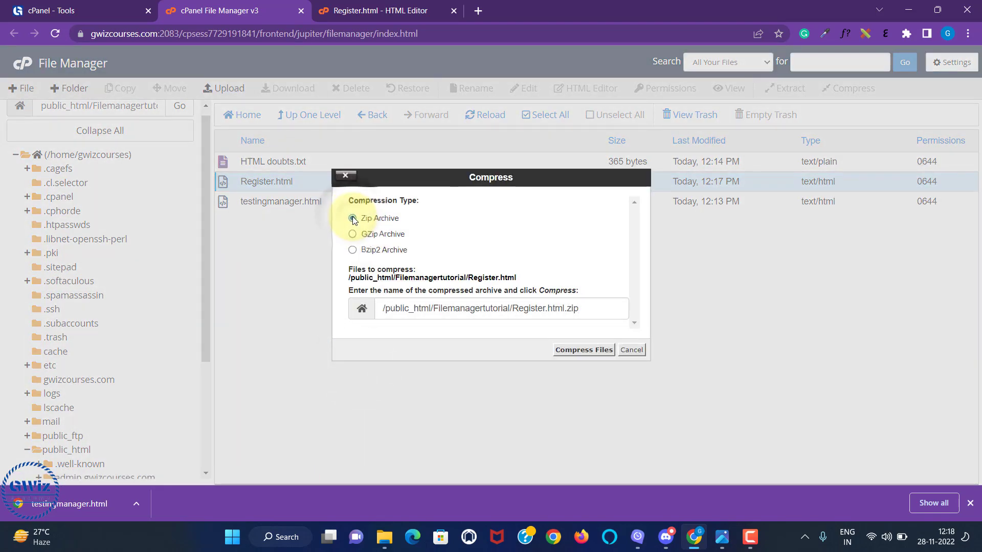
click(571, 354)
click(700, 394)
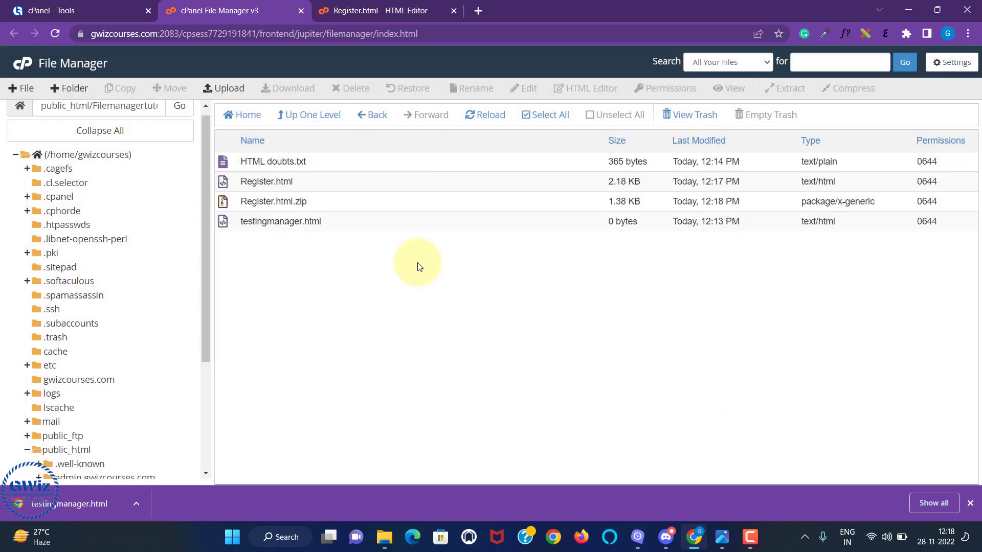
right_click(328, 207)
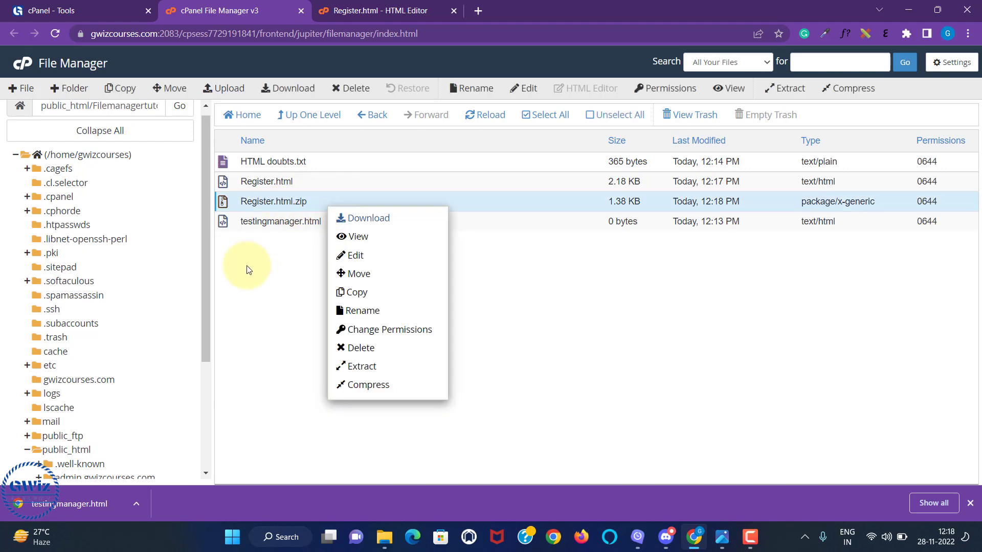
click(247, 266)
click(314, 200)
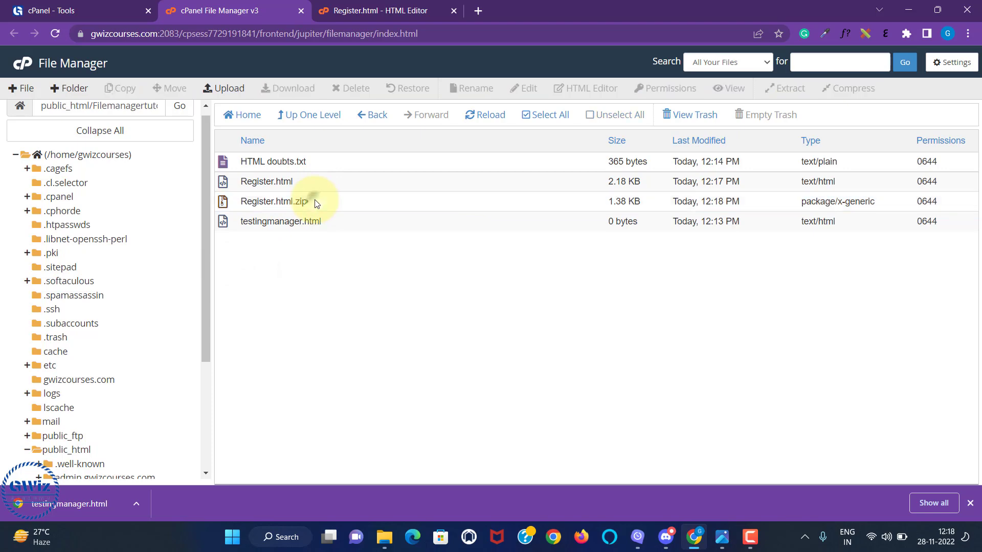
- Extract HTML doubts.txt.zip into /public_html/Filemanagertutorial and close the extraction results
right_click(317, 202)
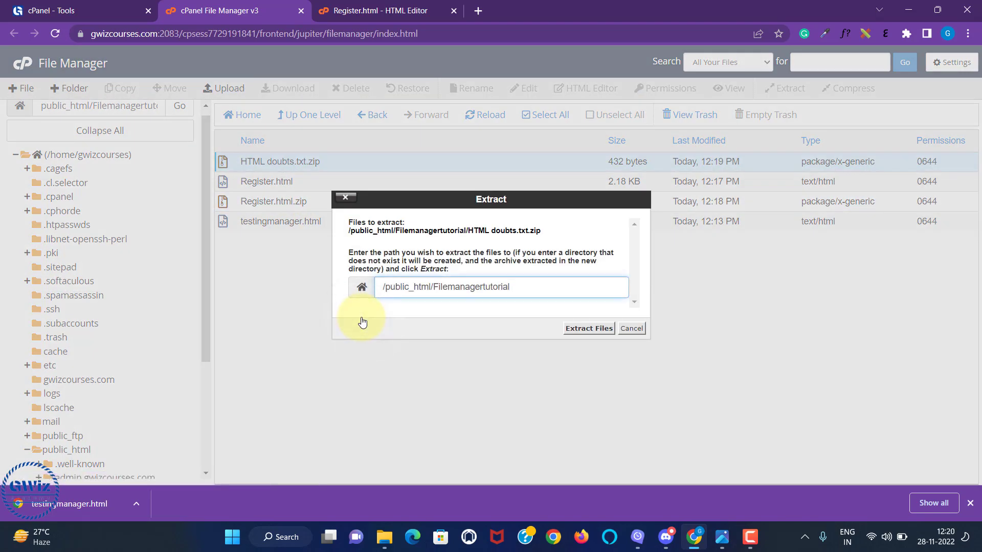
click(584, 331)
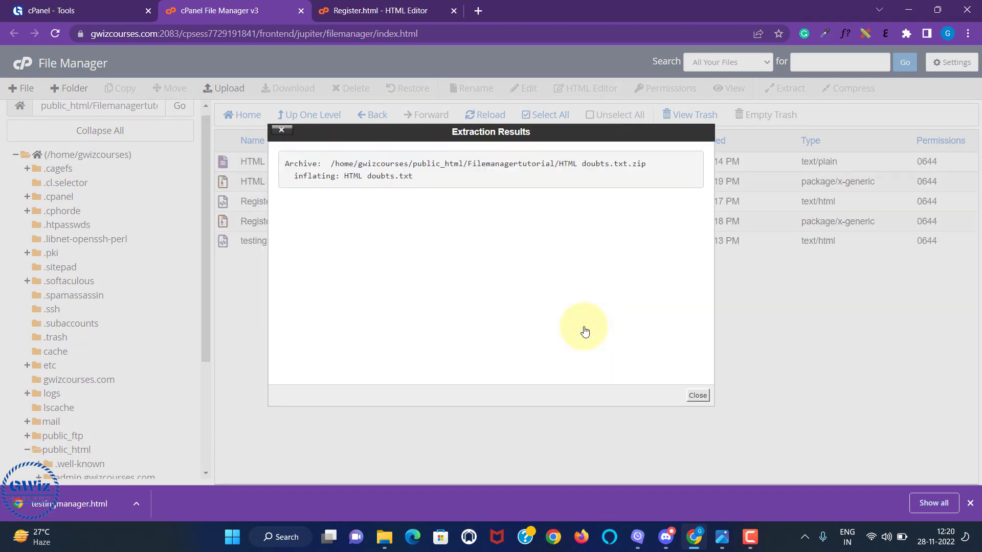
click(699, 396)
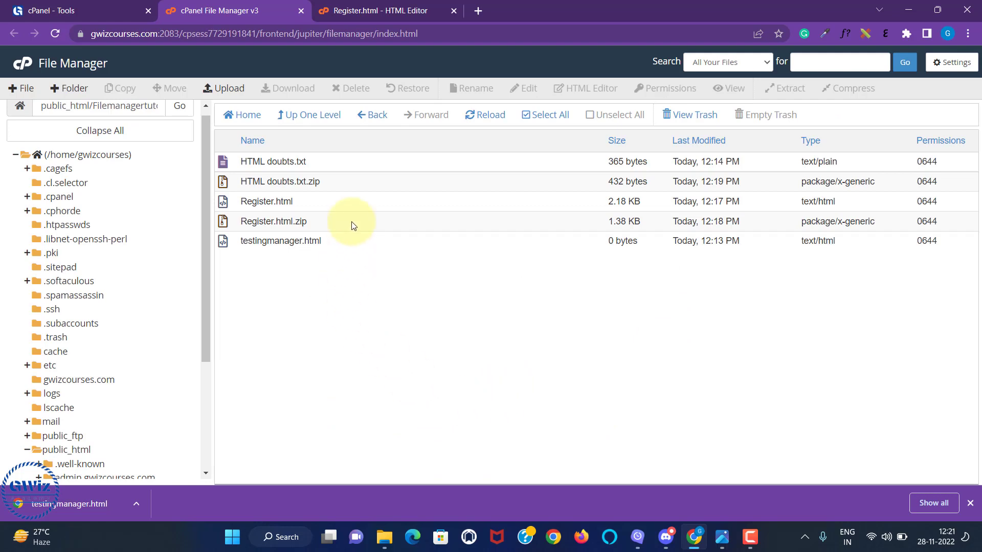
- Move Register.html from the Filemanagertutorial folder to the trash, without deleting it permanently
click(316, 203)
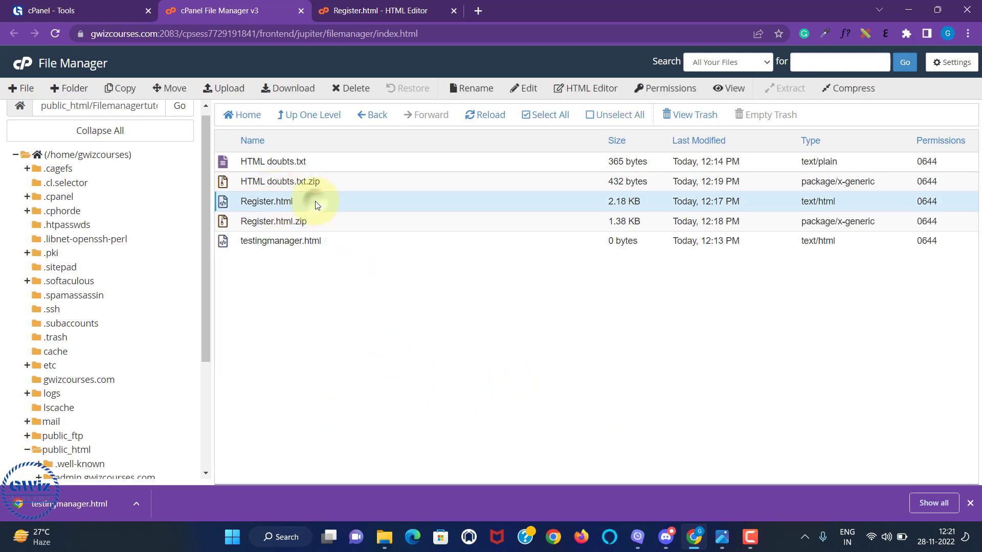
click(353, 90)
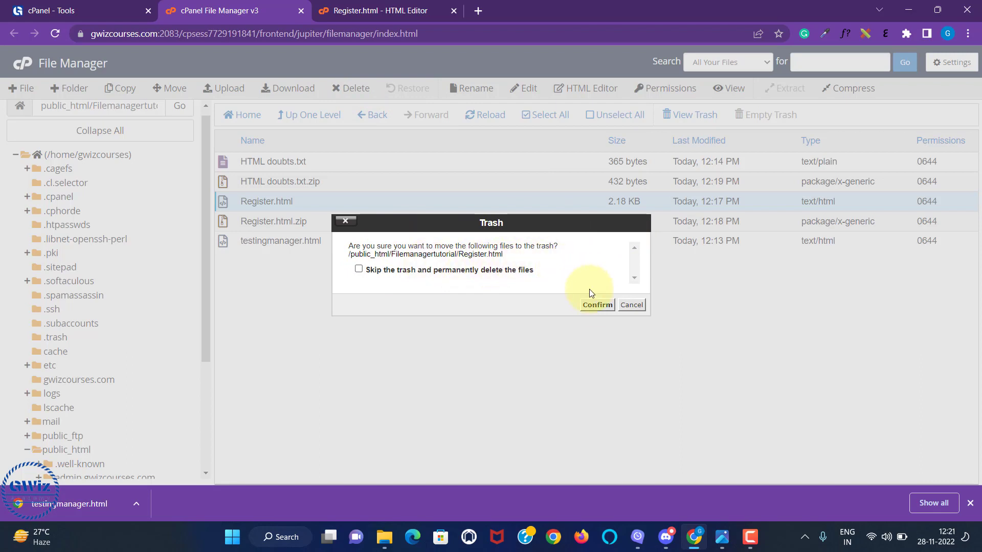
click(598, 305)
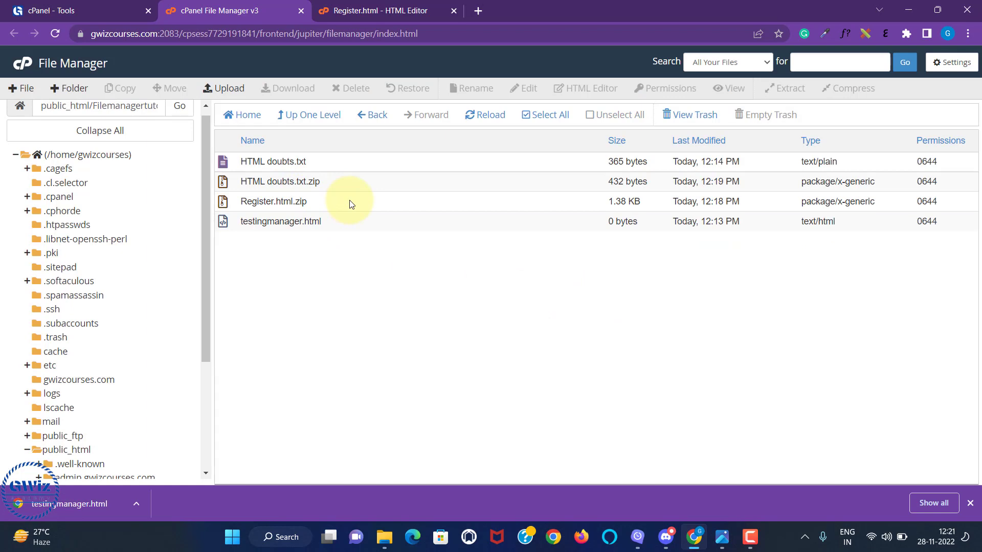
- Restore Register.html from the trash to its original location and go back to the Filemanagertutorial folder
click(693, 118)
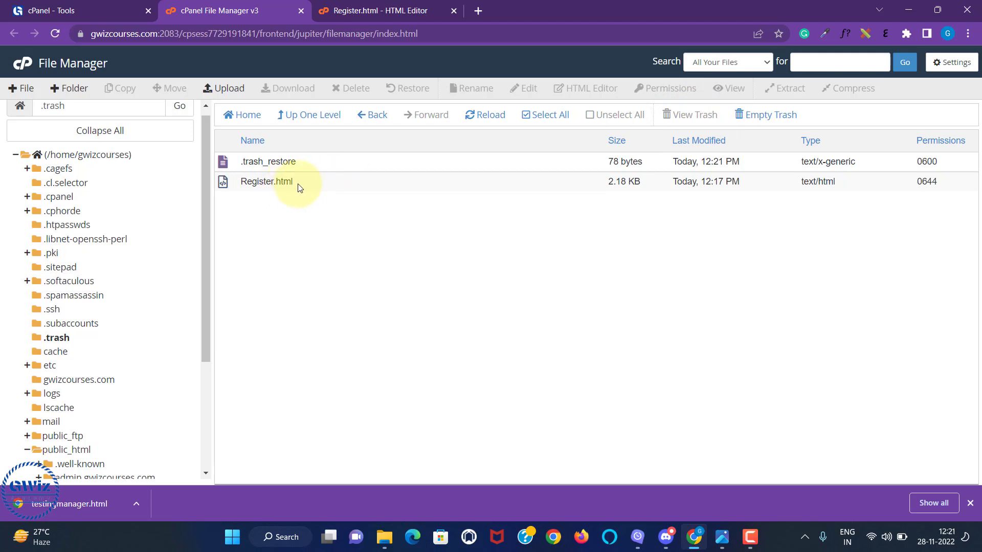
click(321, 183)
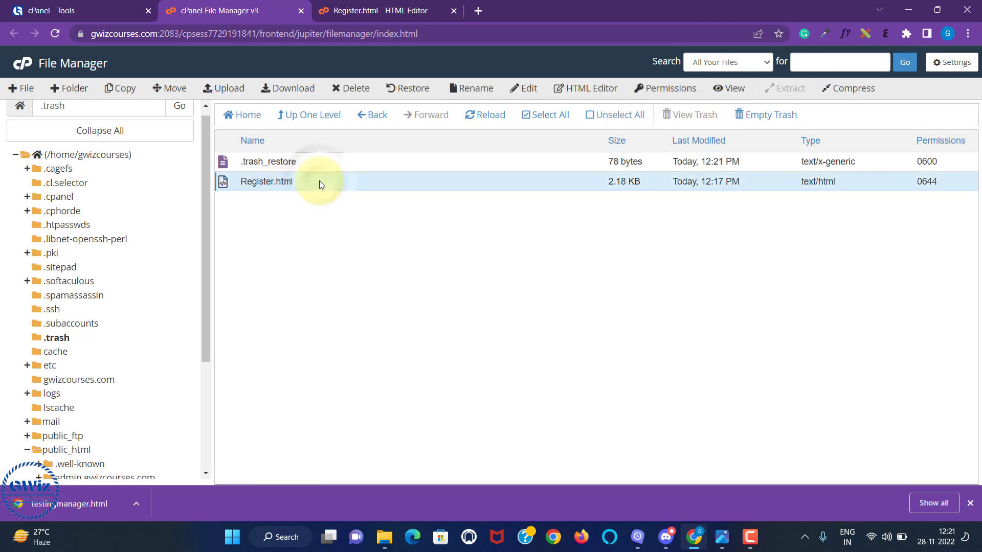
click(407, 92)
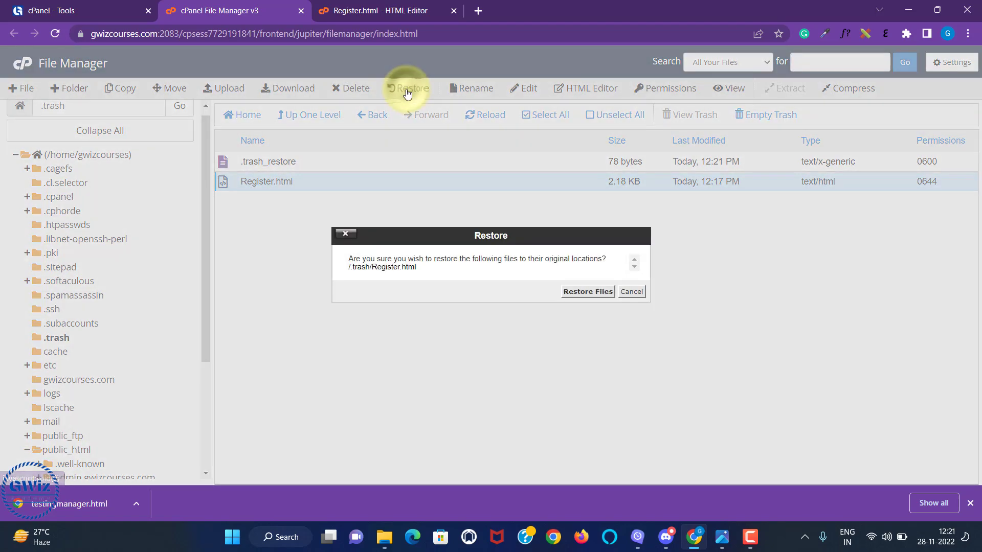
click(585, 290)
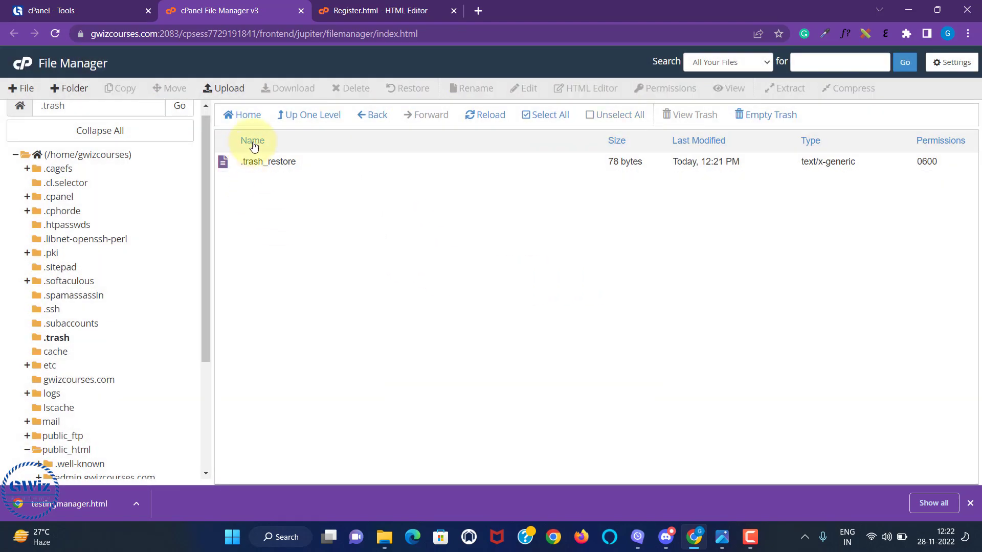
click(249, 116)
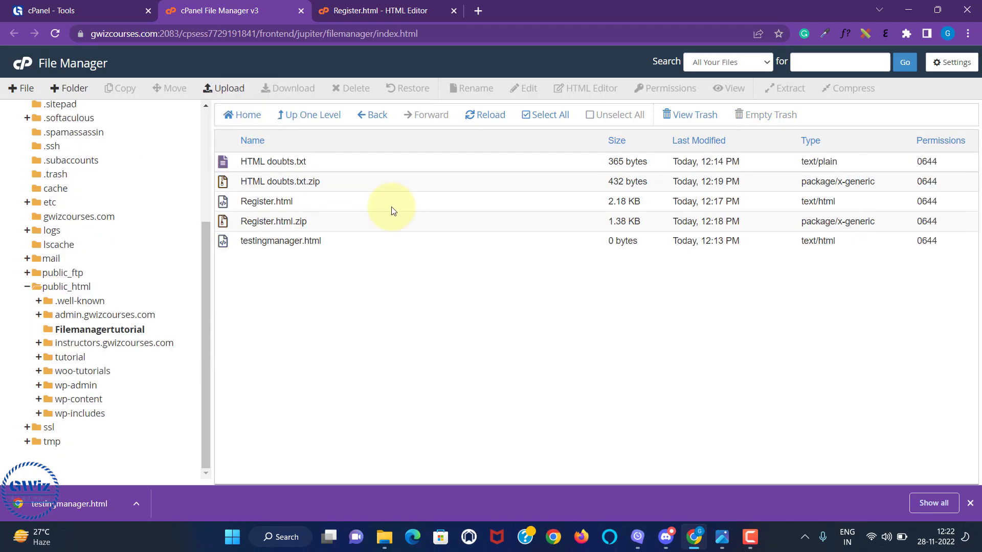
- Permanently delete Register.html from the Filemanagertutorial folder, skipping the trash
click(313, 205)
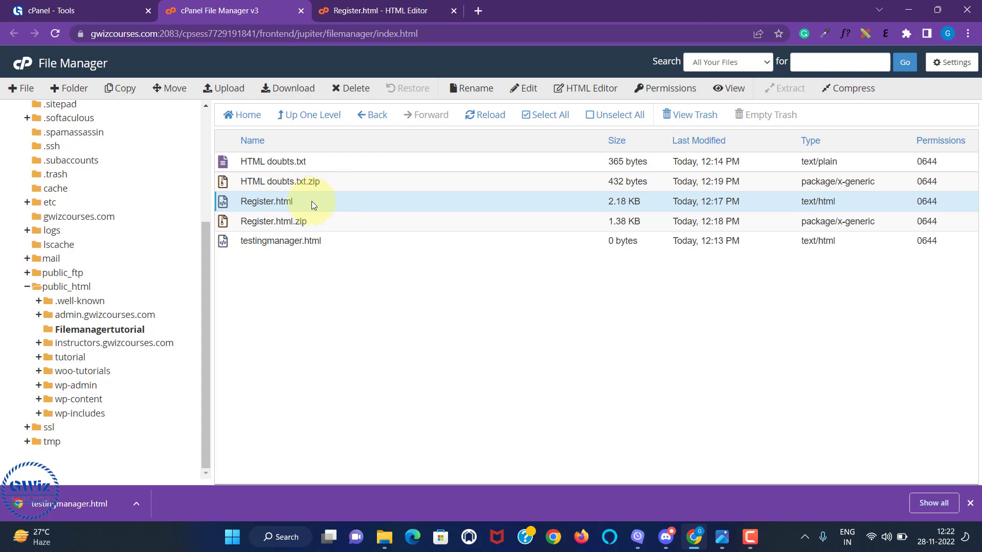
click(349, 91)
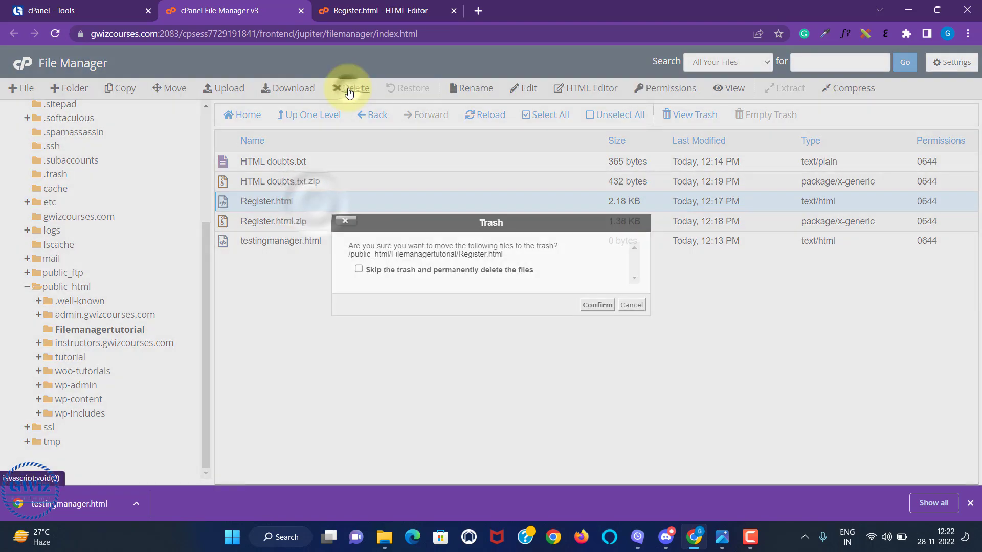
click(359, 269)
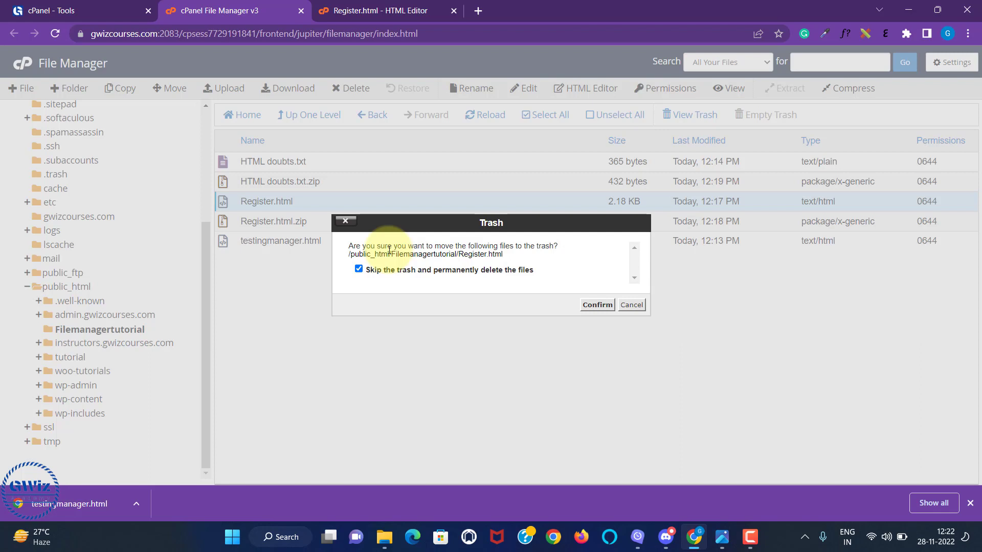
click(596, 306)
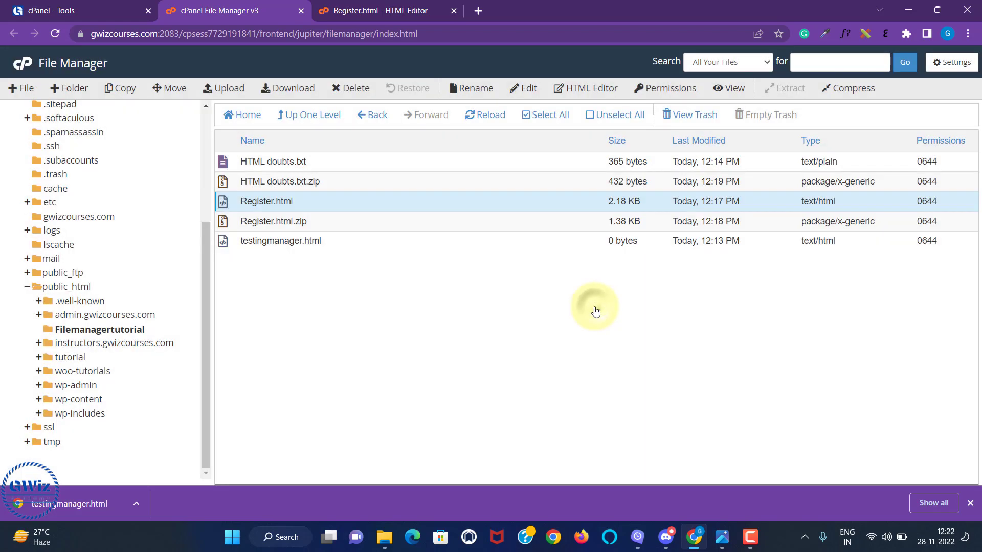
- Check the trash for the permanently deleted Register.html and return to the Filemanagertutorial folder
click(696, 115)
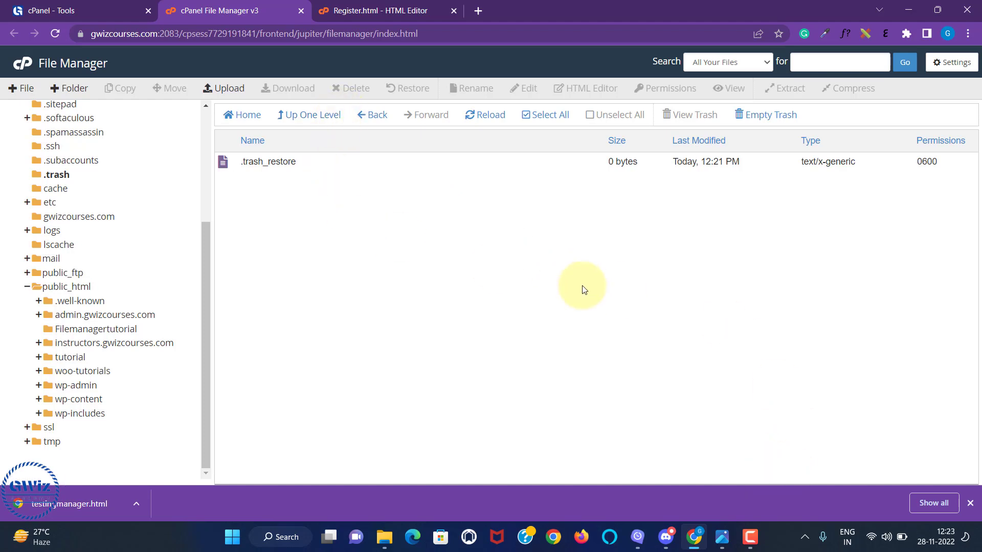
click(723, 538)
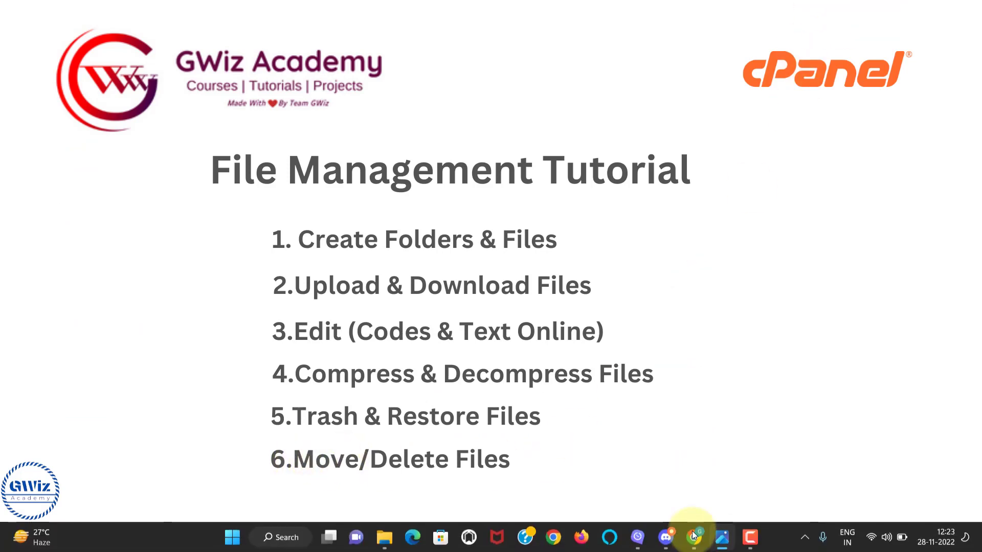
click(694, 537)
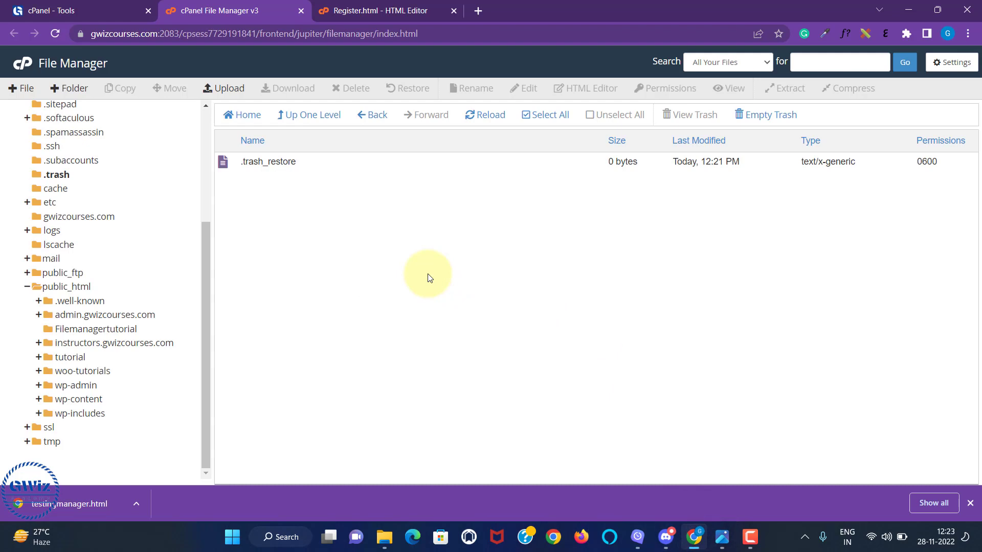
click(92, 333)
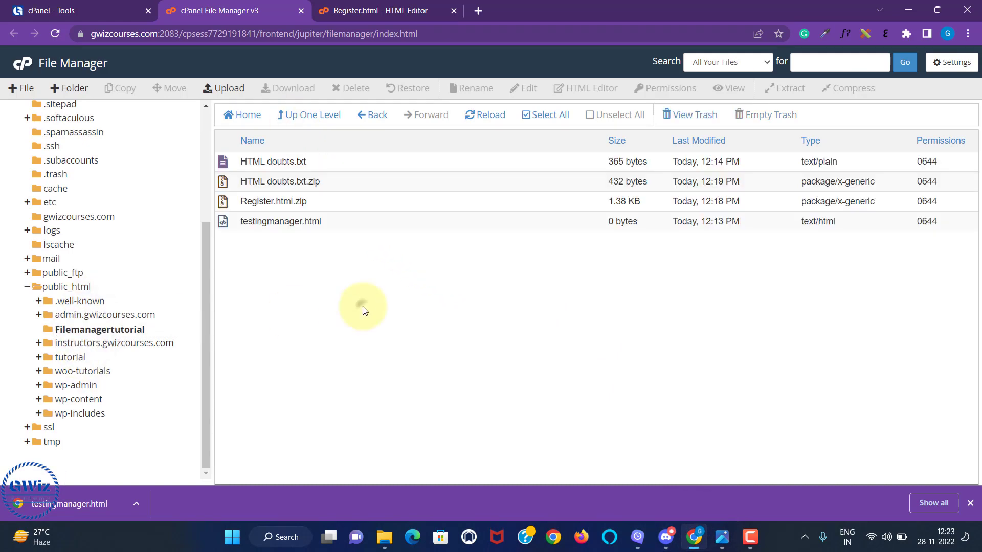
- Move testingmanager.html from the Filemanagertutorial folder to /public_html/ and locate it in the public_html folder
click(350, 224)
right_click(350, 223)
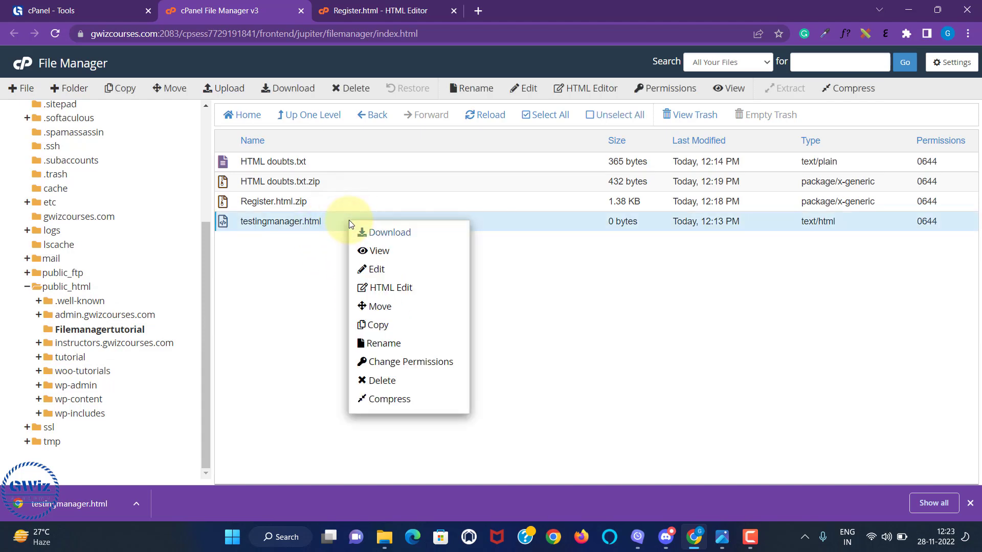
click(378, 306)
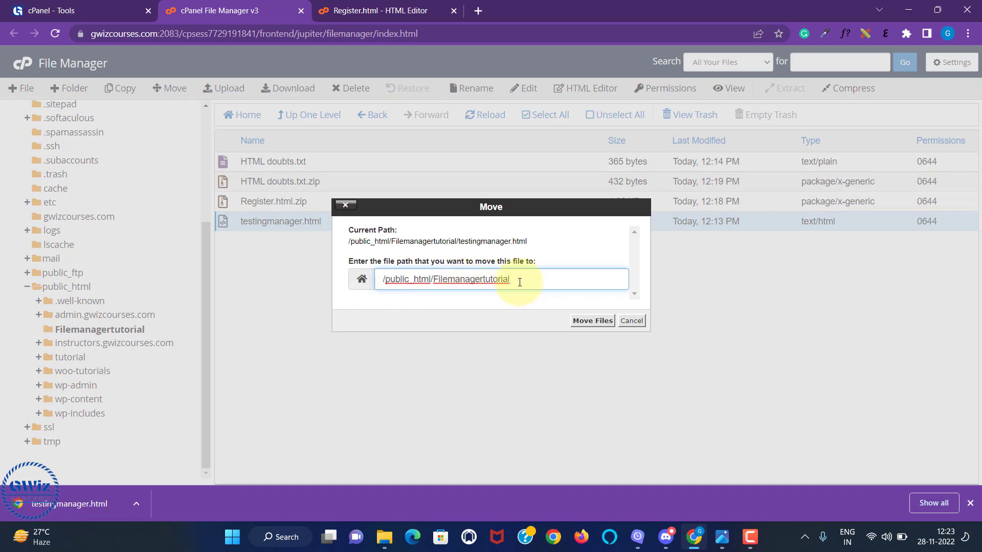
key(BackSpace)
key(BackSpace)
key(BackSpace)
key(BackSpace)
key(BackSpace)
key(BackSpace)
key(BackSpace)
key(BackSpace)
key(BackSpace)
key(BackSpace)
key(BackSpace)
key(BackSpace)
key(BackSpace)
key(BackSpace)
key(BackSpace)
key(BackSpace)
key(BackSpace)
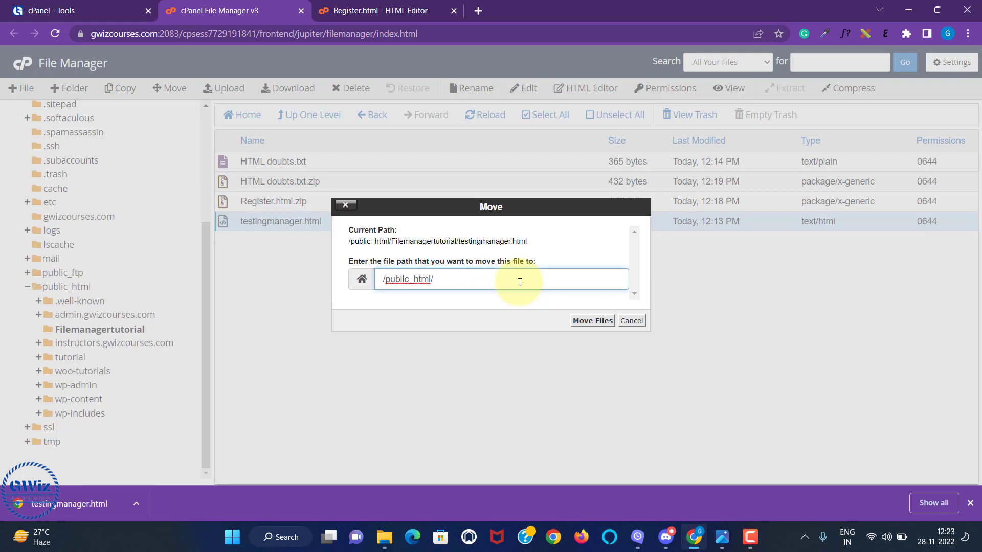
click(589, 322)
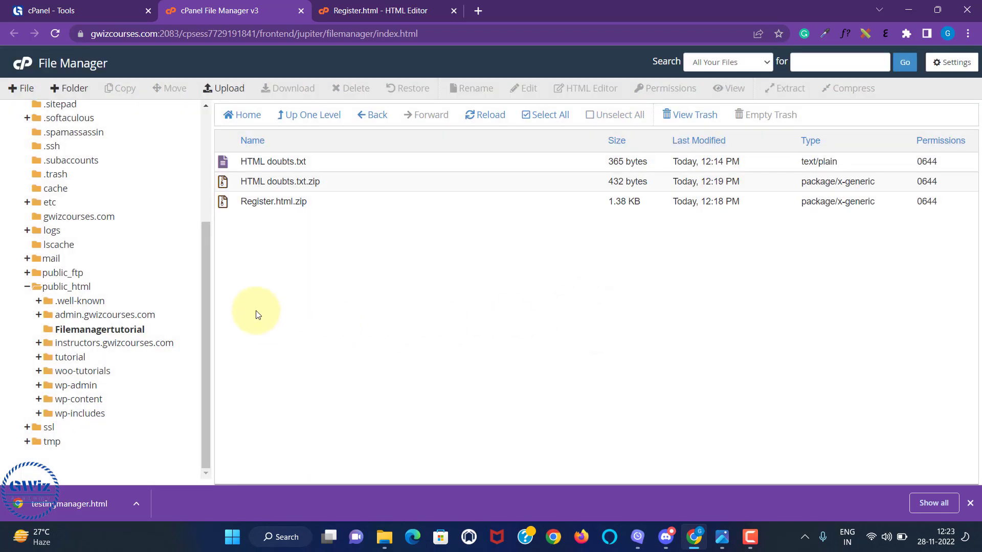
click(79, 290)
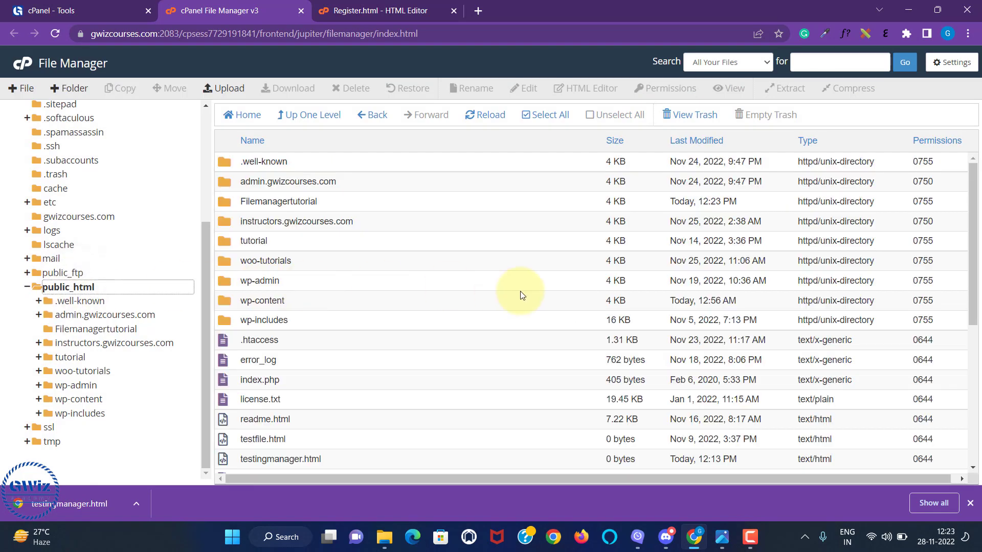
scroll(520, 299, down, 2)
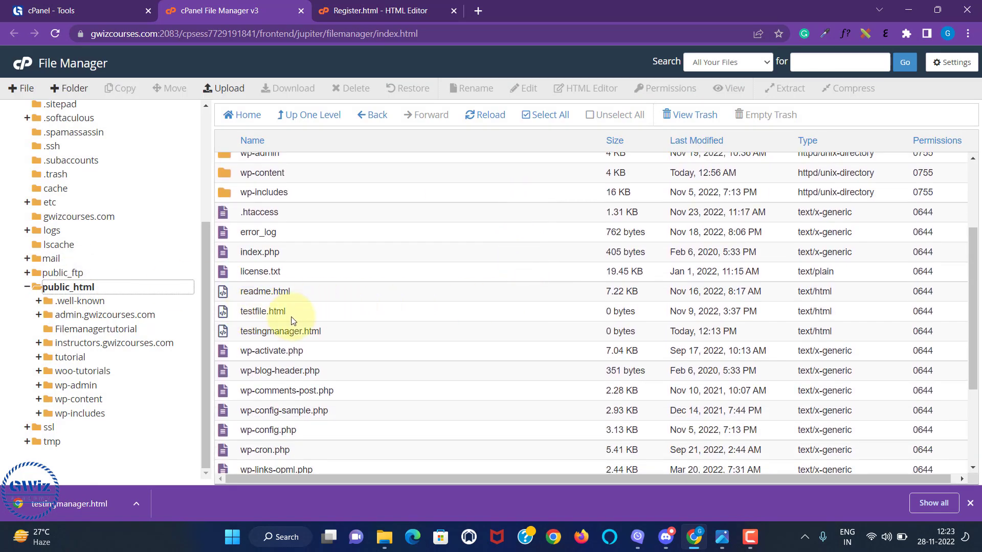